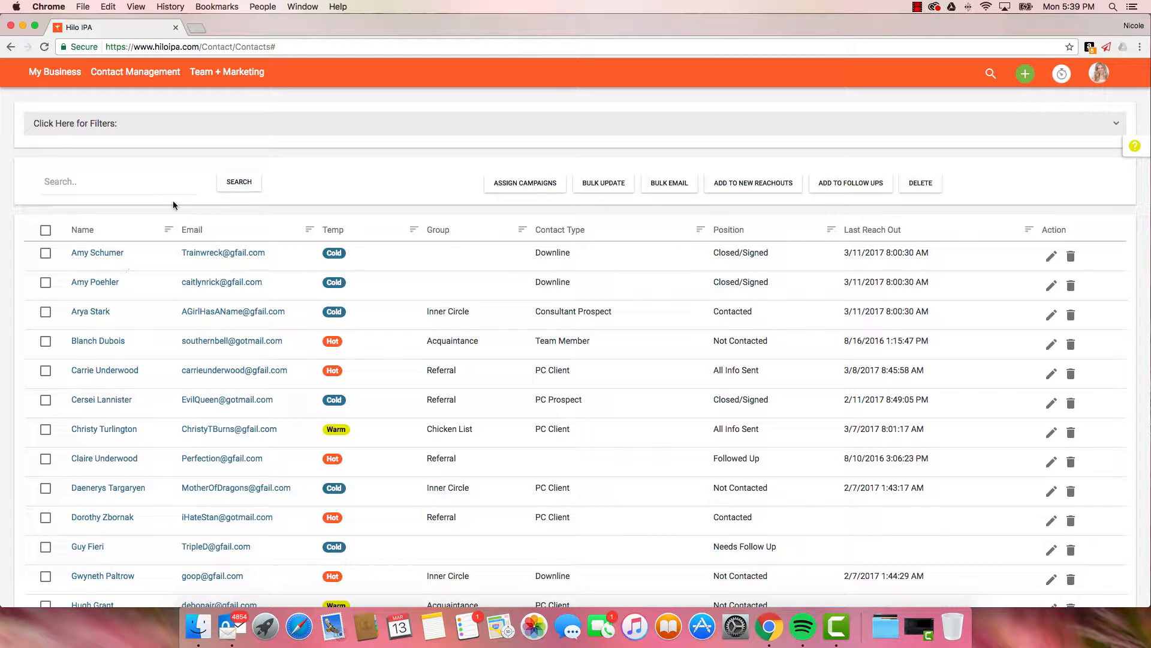
- Open the contact list from contact management
mouse_move(135, 73)
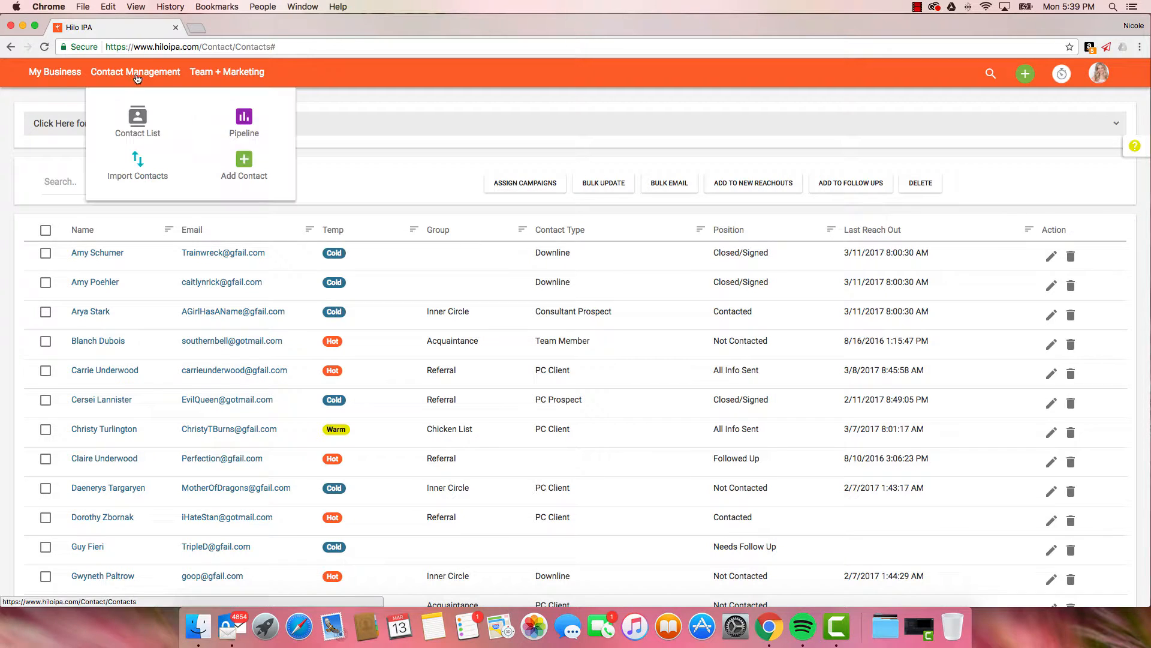
click(138, 118)
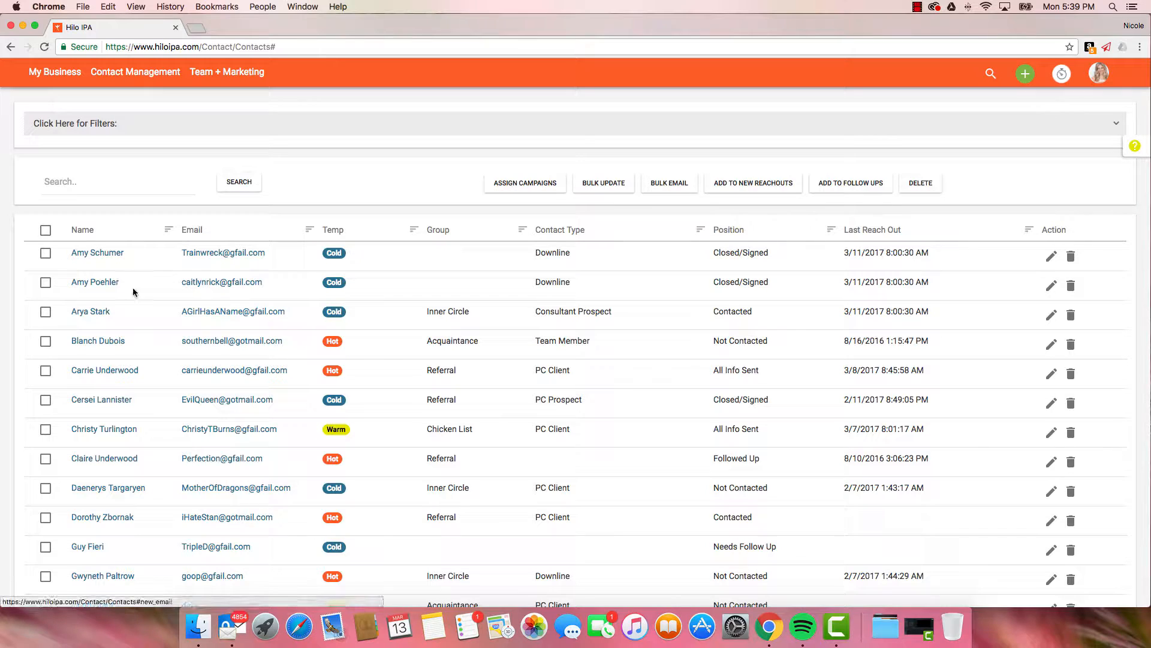
click(48, 256)
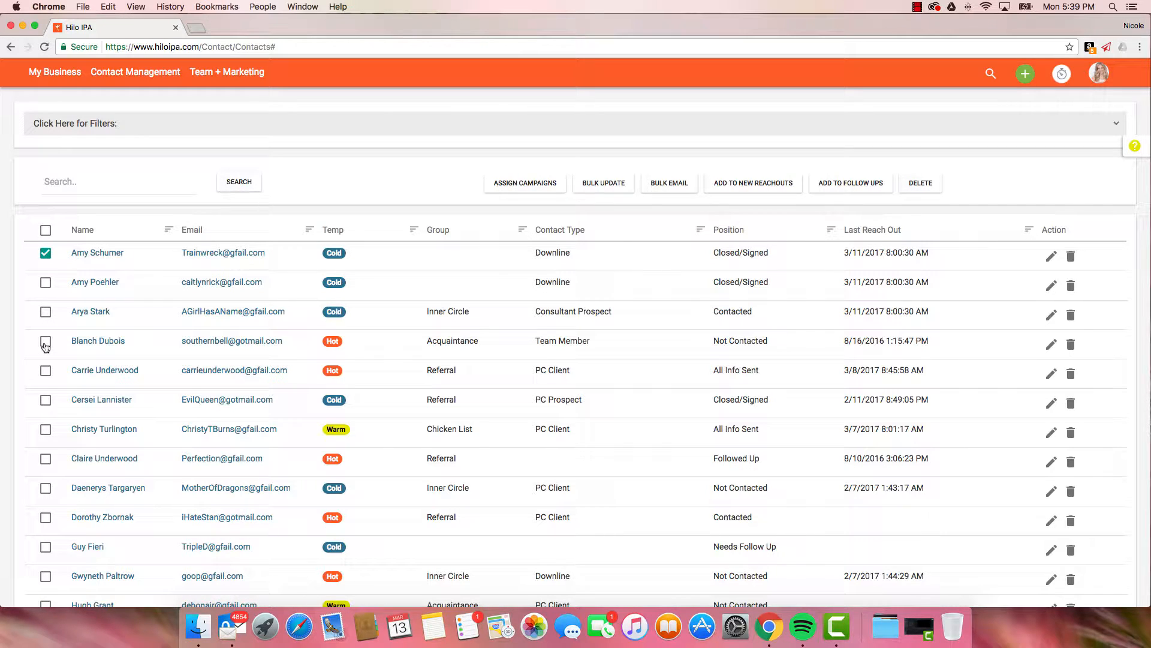
click(45, 345)
click(46, 345)
click(45, 254)
- Filter the contact list by the PC Client contact type and collapse the filter section
click(174, 129)
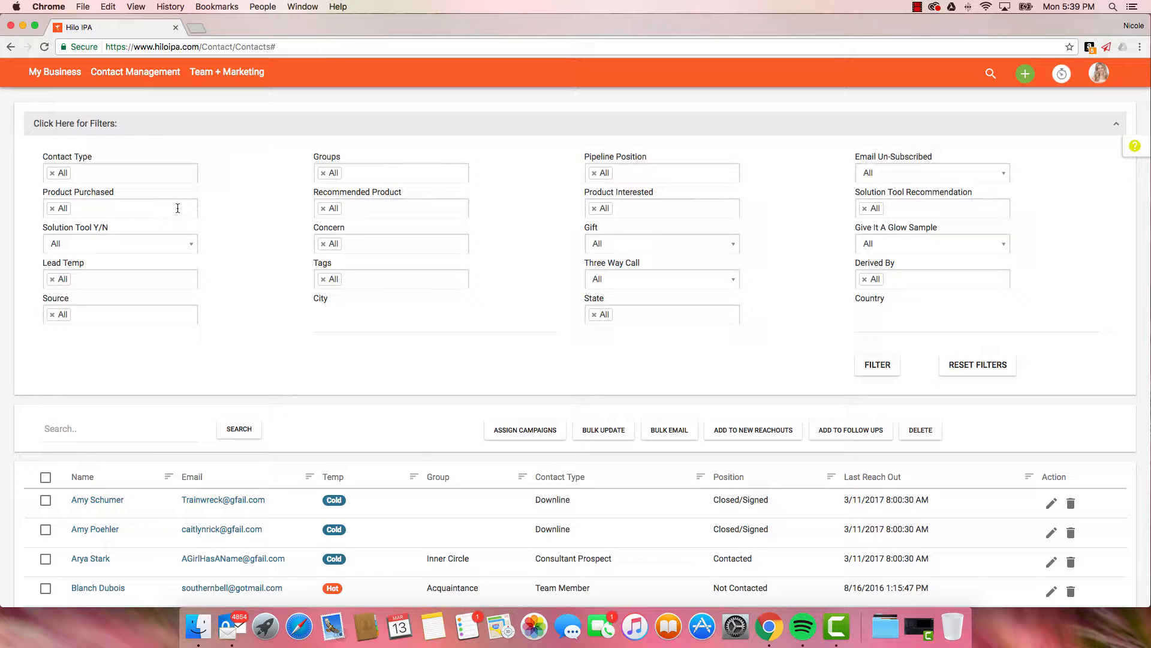
click(106, 173)
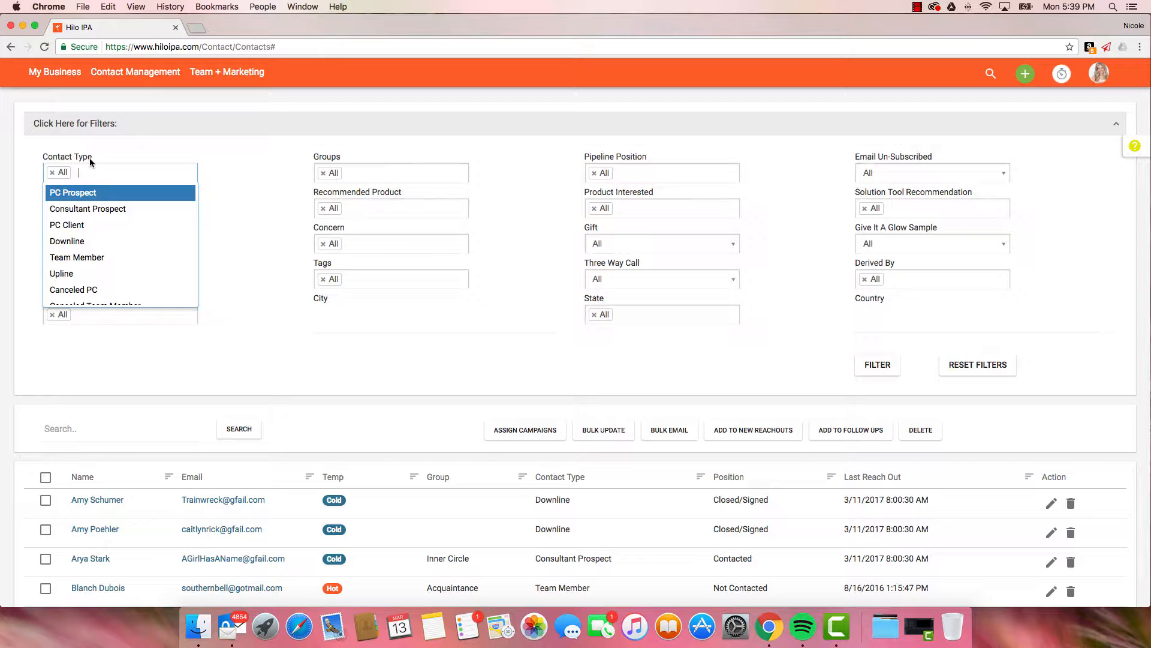
click(79, 233)
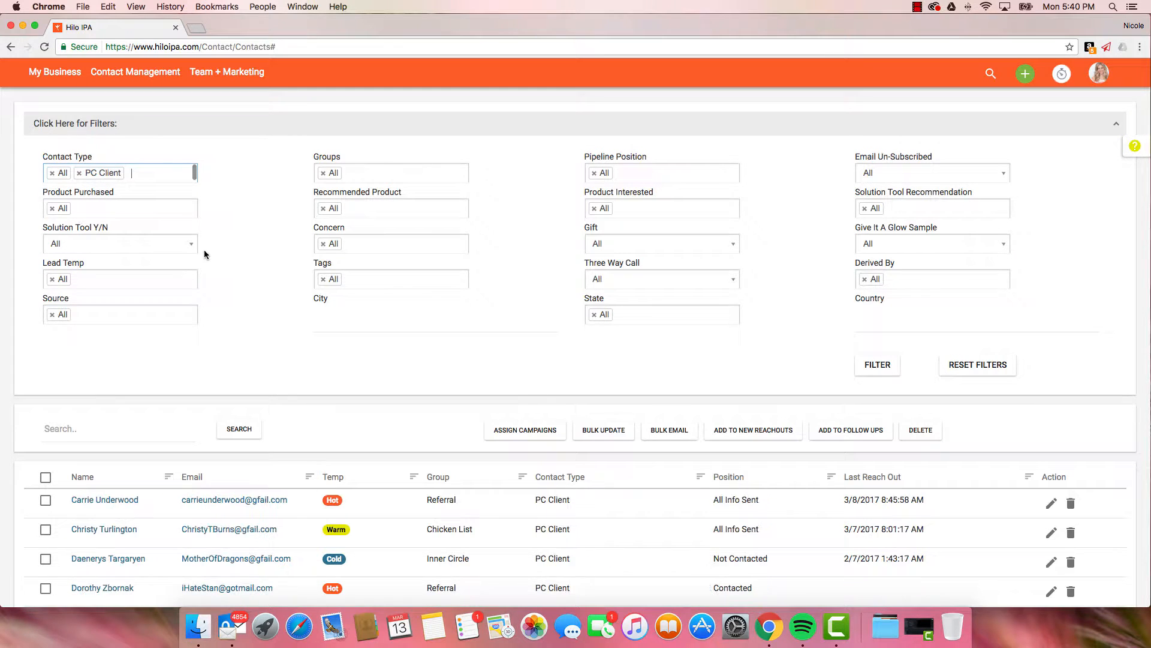
click(243, 134)
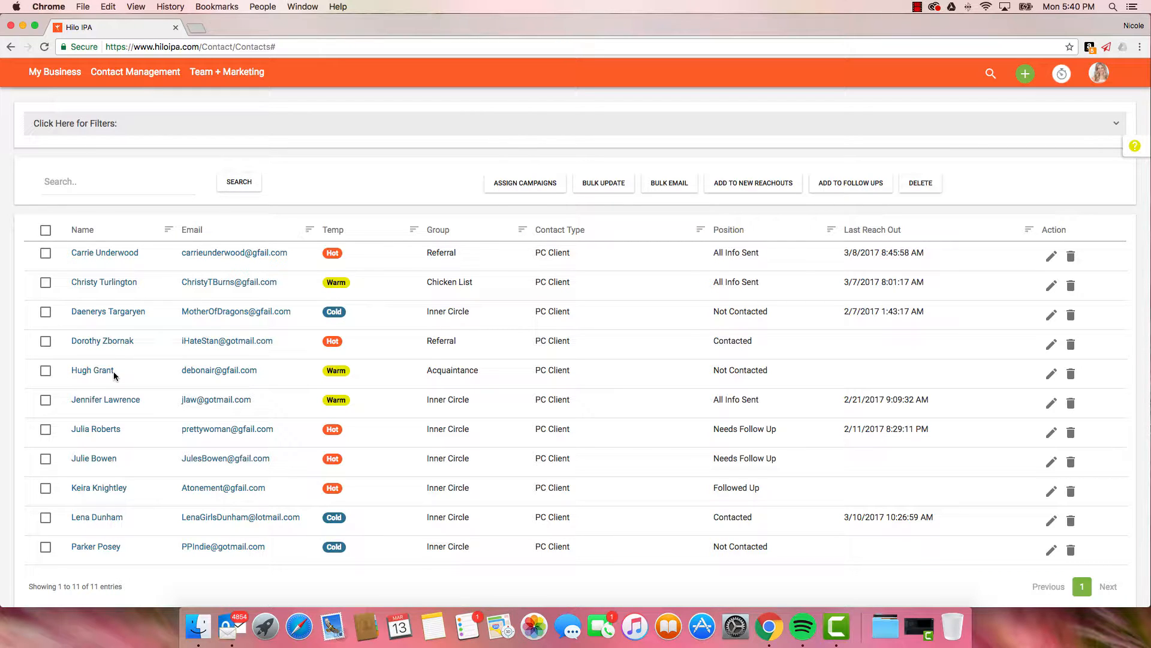
- Select only the first, third and fifth through eighth contacts in the filtered list and start a bulk email to them
click(47, 229)
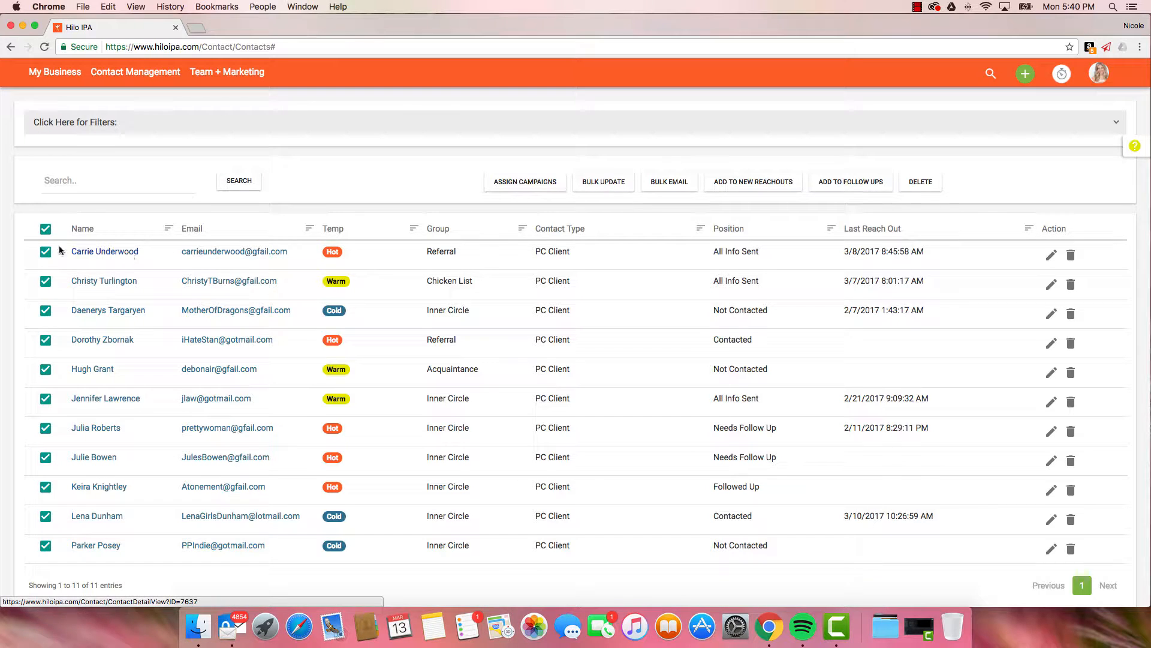
click(44, 232)
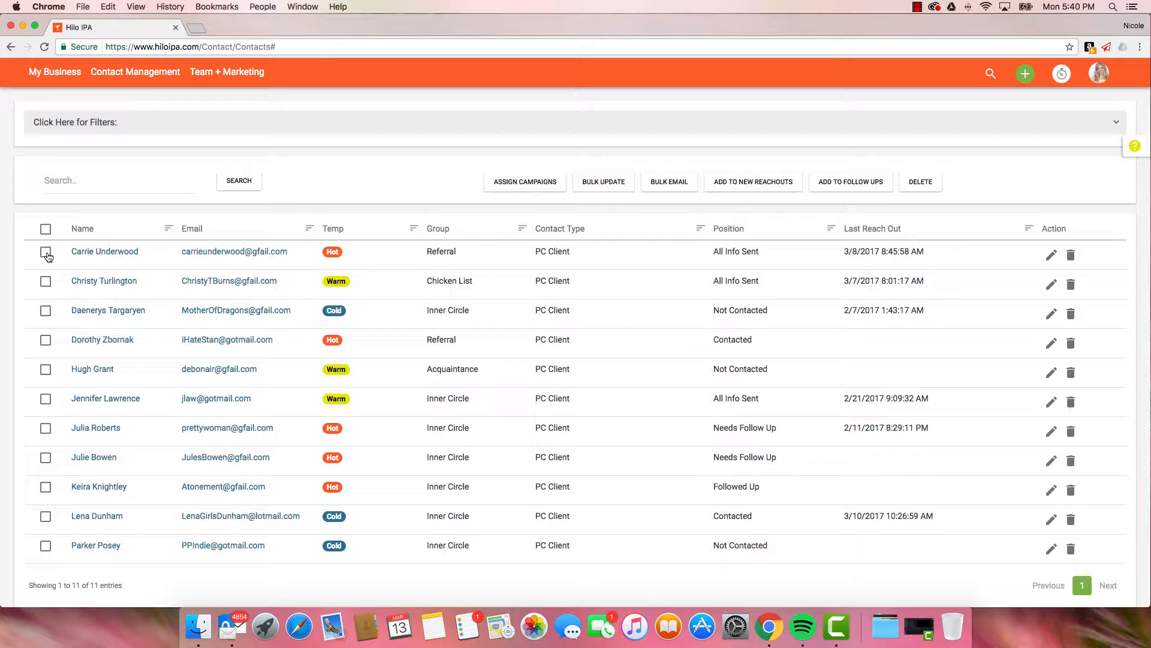
click(48, 256)
click(46, 311)
click(47, 372)
click(46, 400)
click(48, 431)
click(47, 459)
click(678, 186)
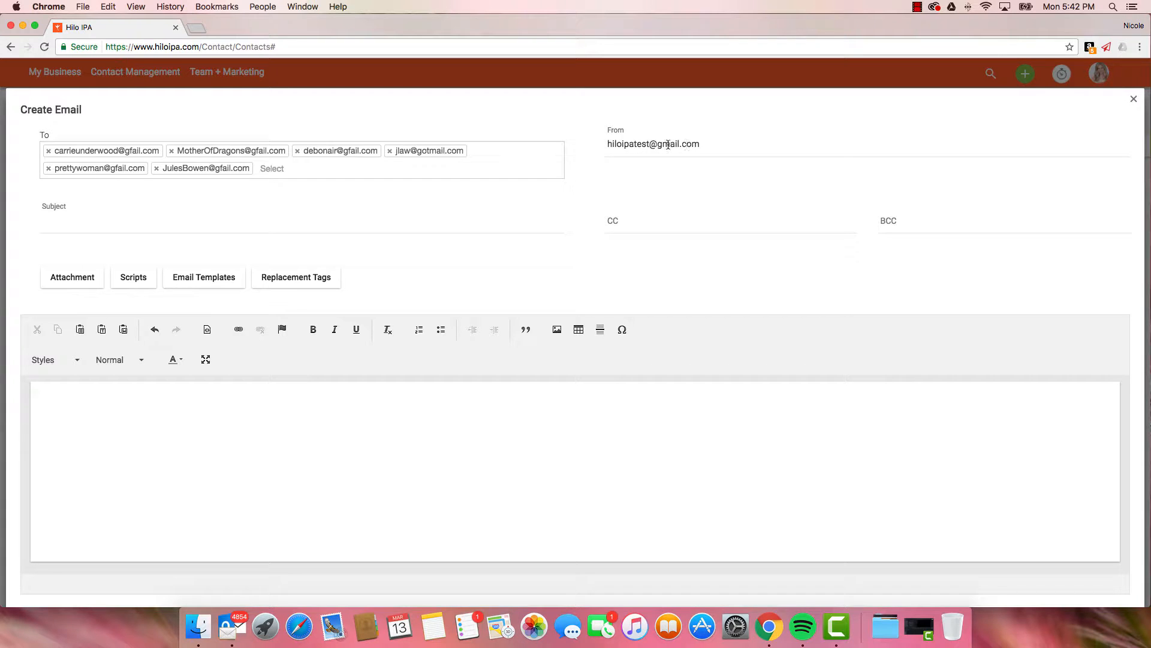
- Set the email's subject to "Autoship Reminder"
click(112, 220)
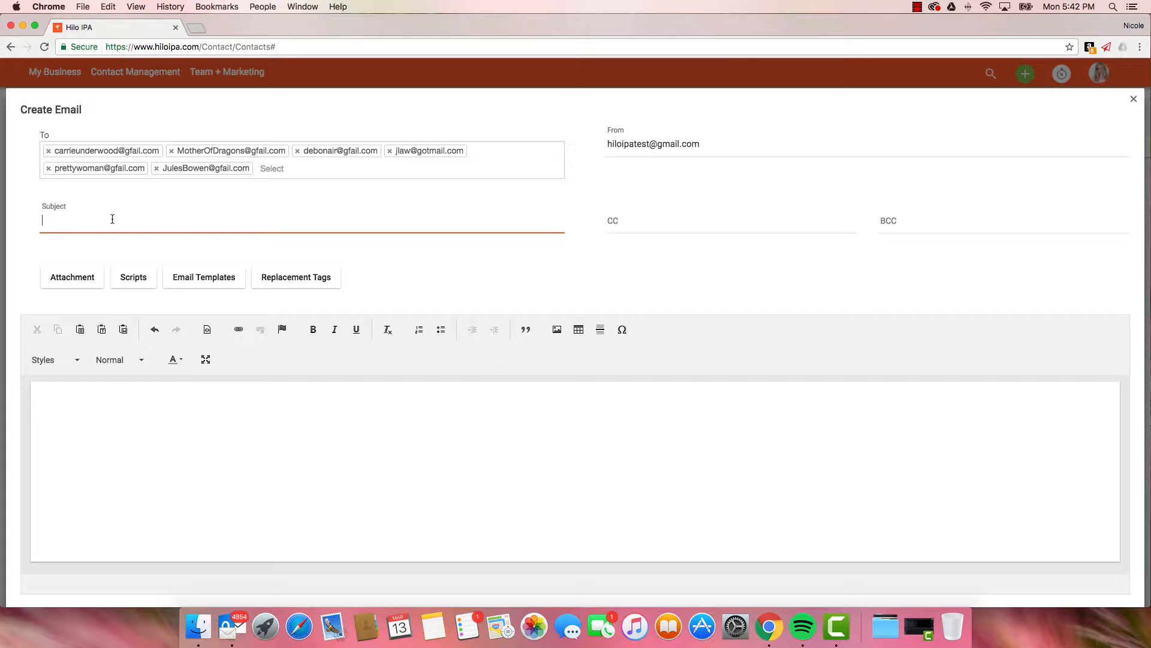
text(A)
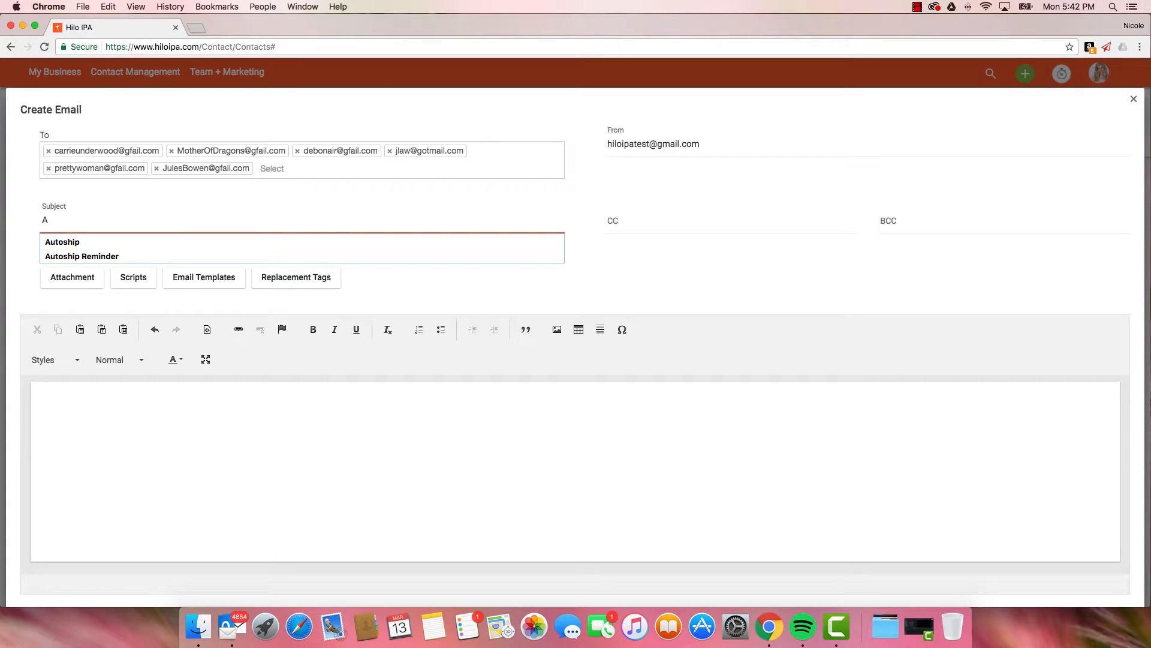
key(Down)
key(Down)
key(Return)
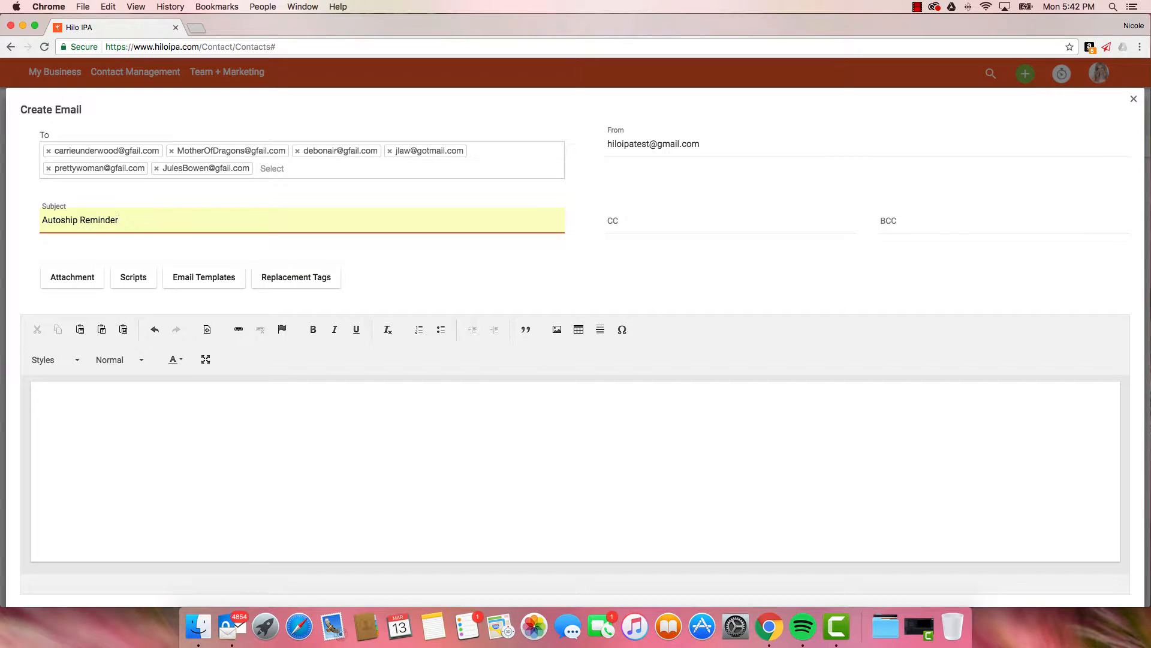
- Preview the "Autoship Reminder" script and copy it into the email body
click(133, 279)
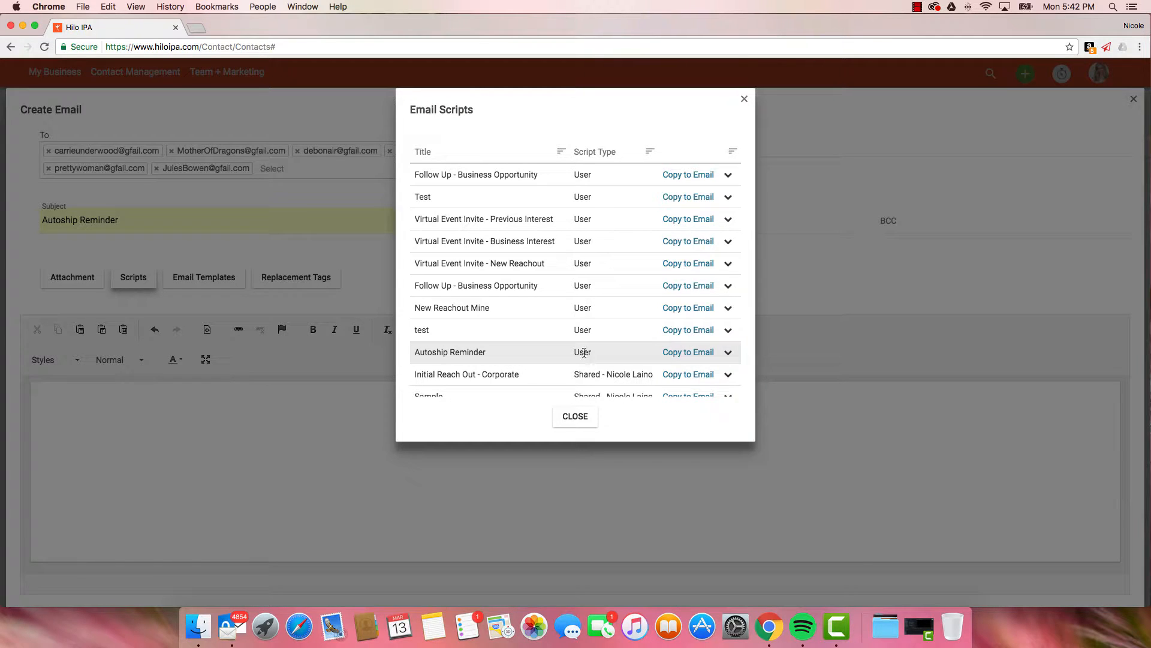
click(728, 352)
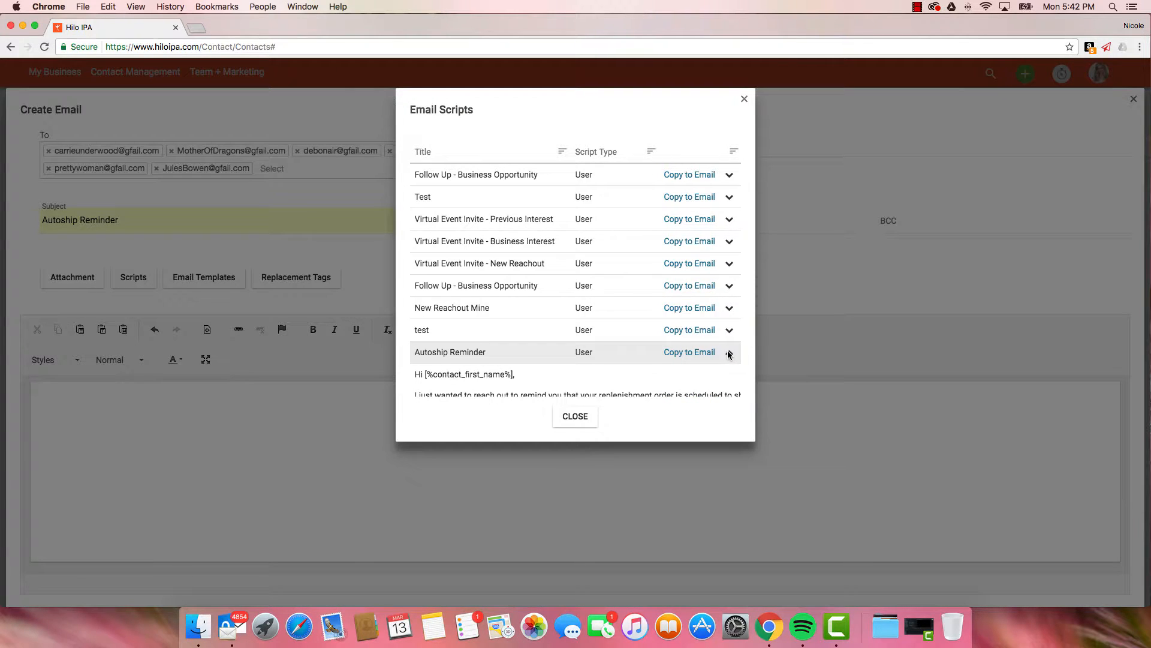
scroll(729, 354, down, 3)
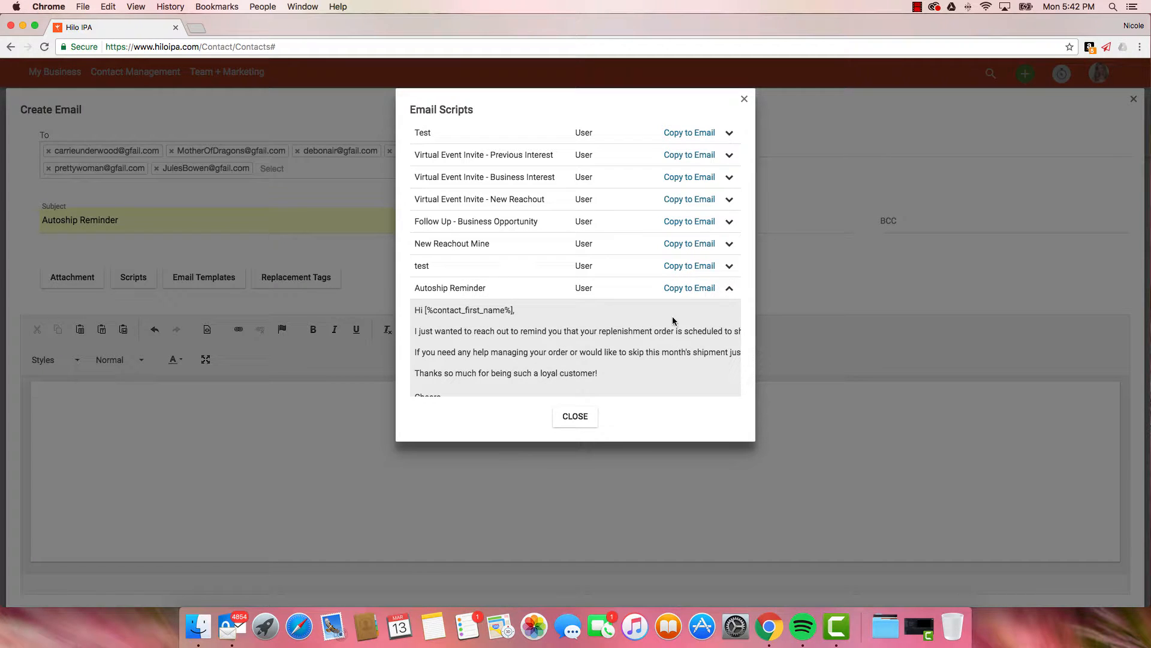
click(688, 288)
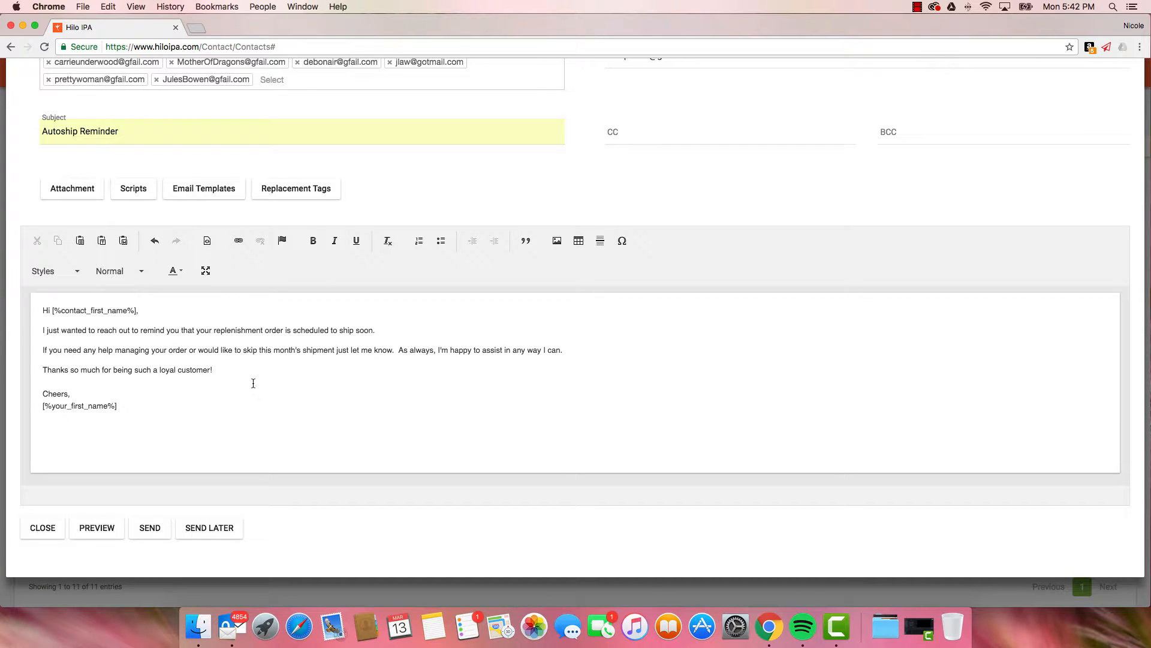
- Read through the email body and highlight the [%contact_first_name%] tag in its greeting
scroll(261, 394, up, 1)
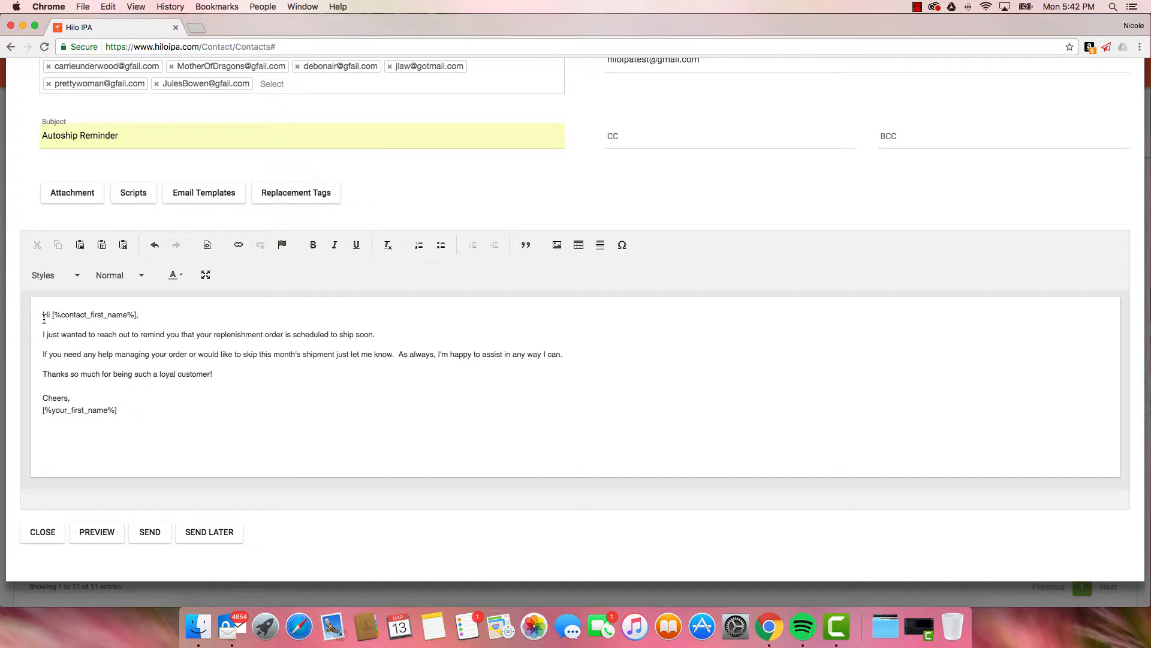
scroll(52, 316, up, 1)
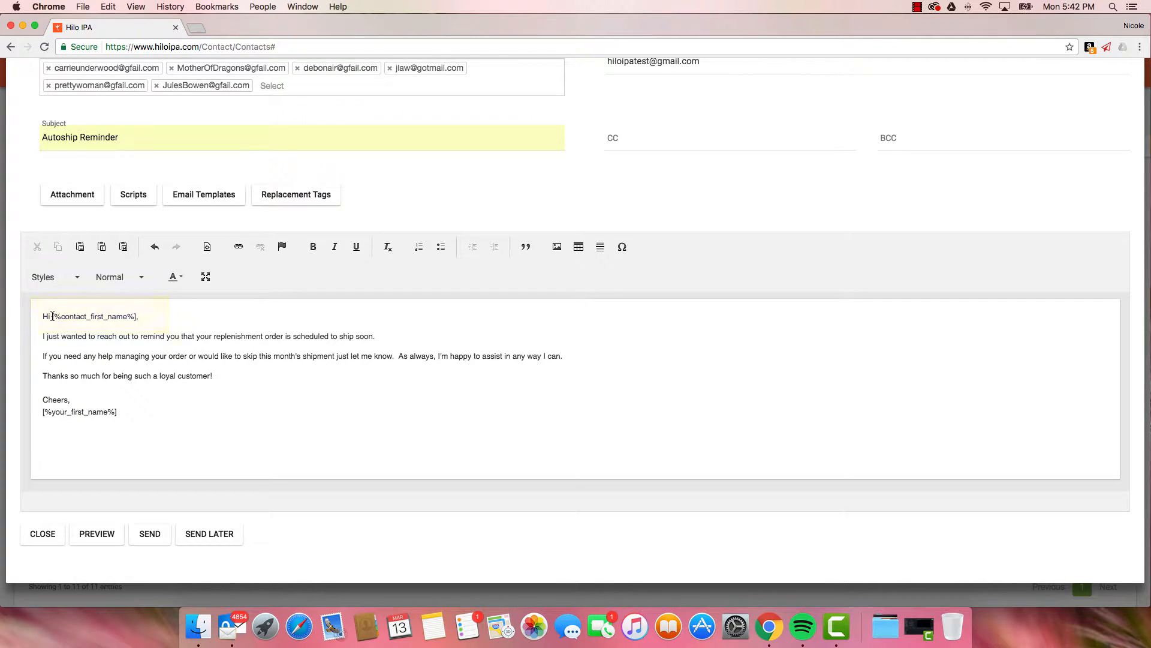
scroll(117, 378, down, 1)
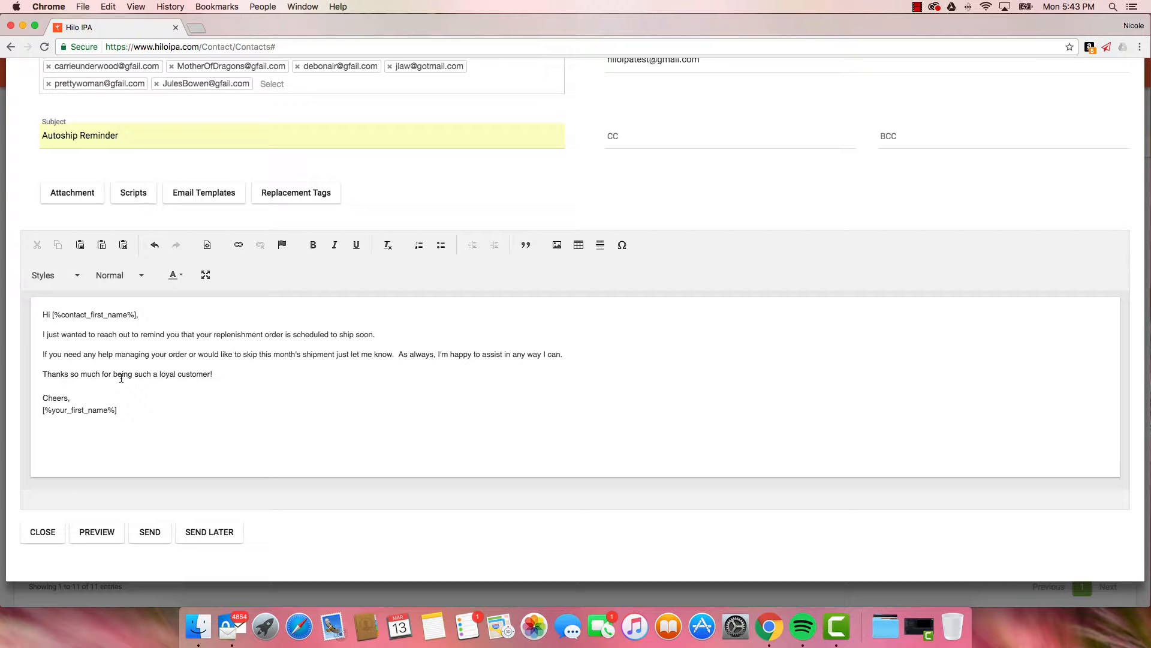
scroll(121, 378, up, 1)
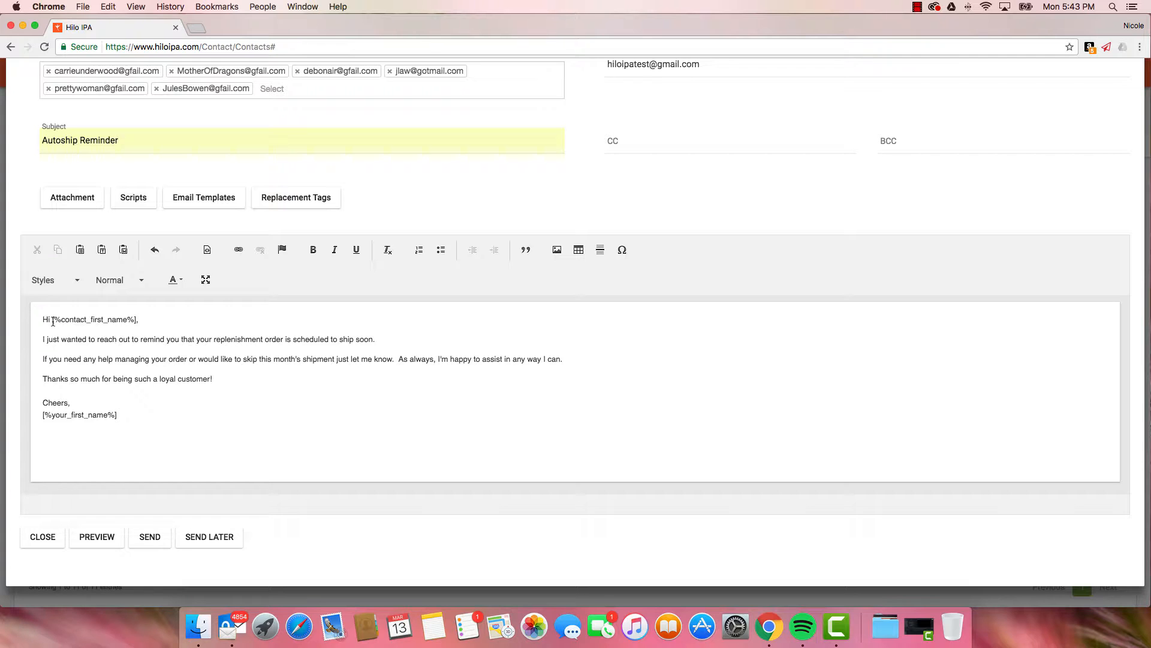
drag(53, 321, 134, 325)
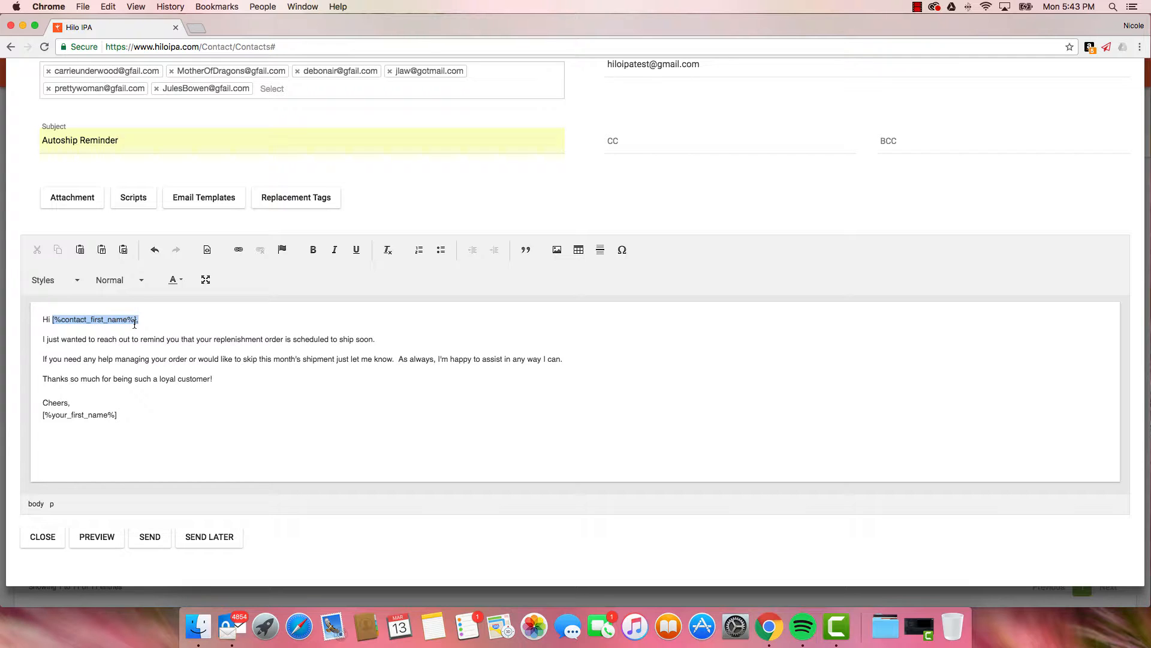
click(180, 321)
scroll(180, 321, up, 2)
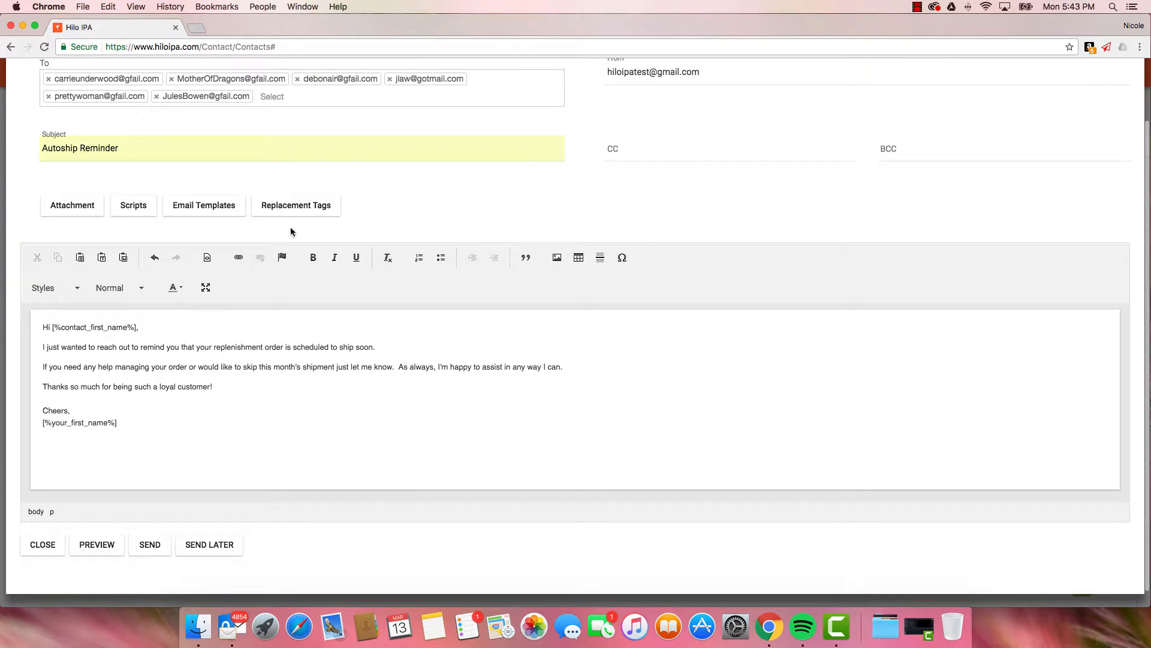
- Examine the available replacement tags, especially [%contact_first_name%], and the list of saved email scripts
click(293, 210)
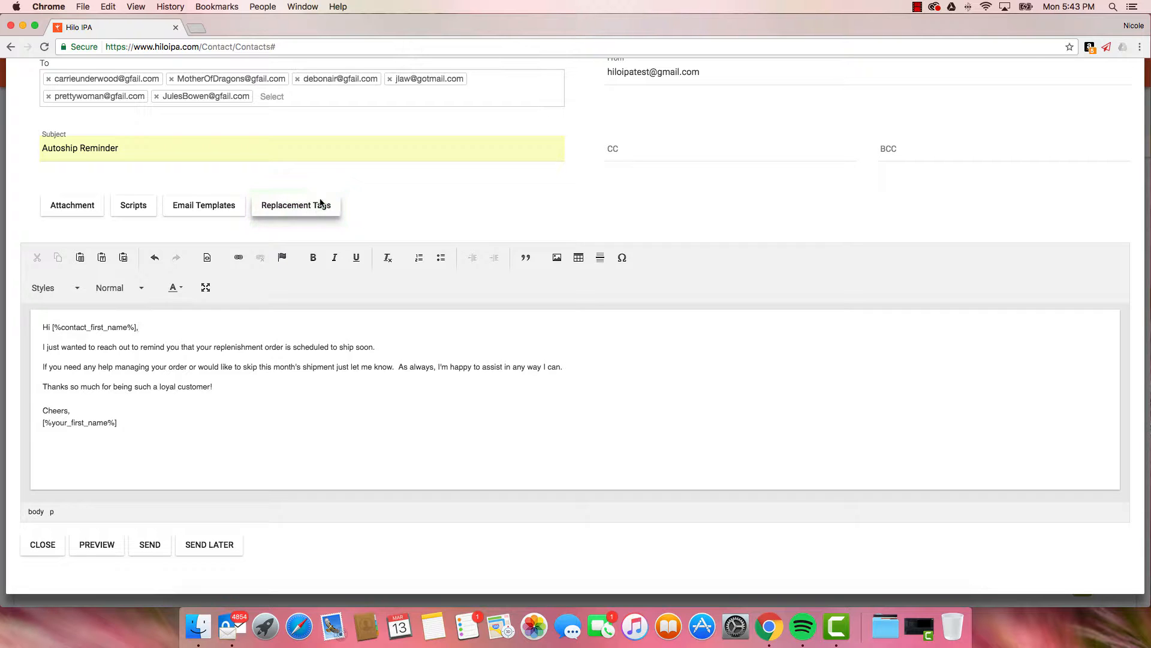
click(313, 211)
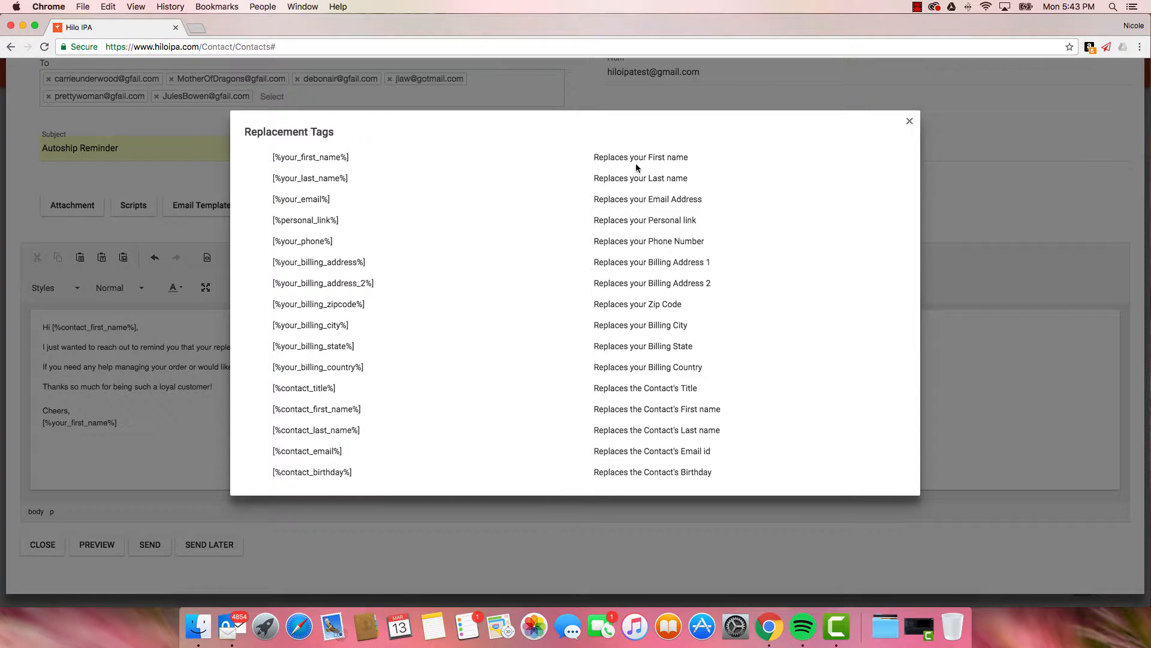
drag(647, 157, 695, 159)
click(350, 159)
drag(271, 409, 361, 409)
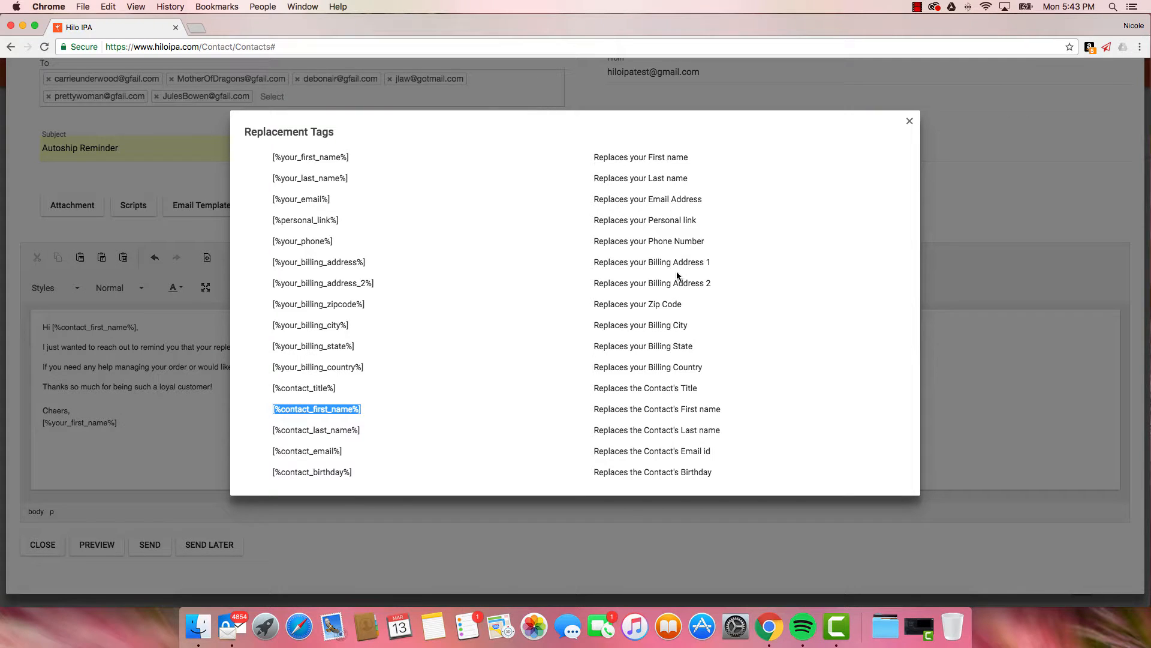
scroll(679, 320, down, 2)
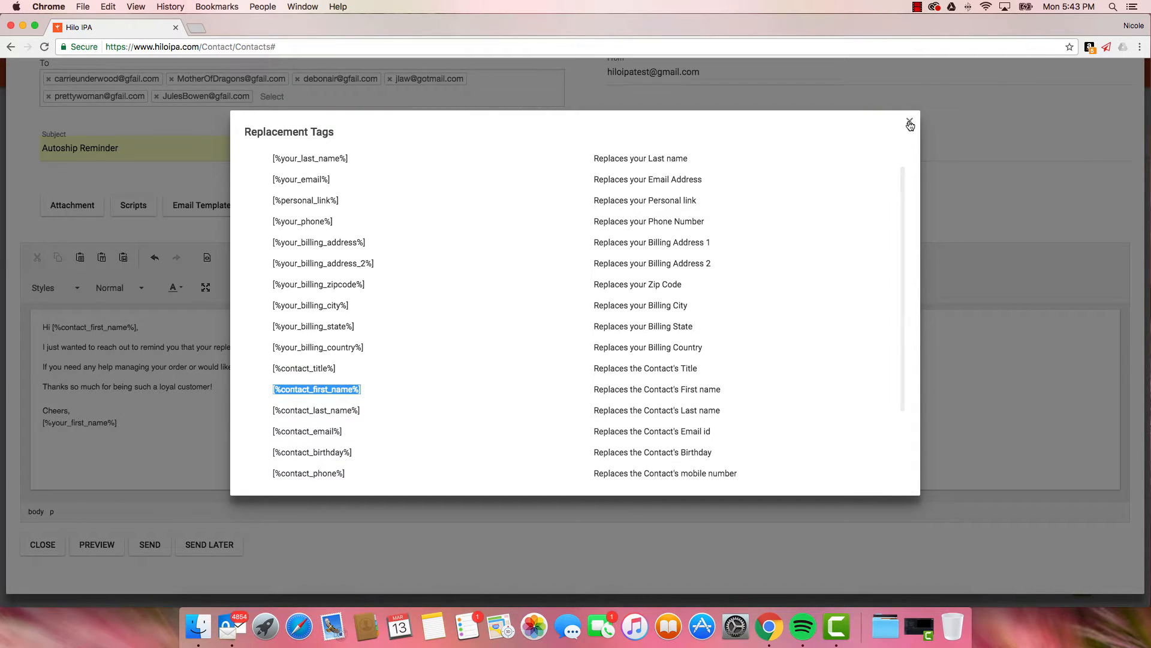
click(910, 124)
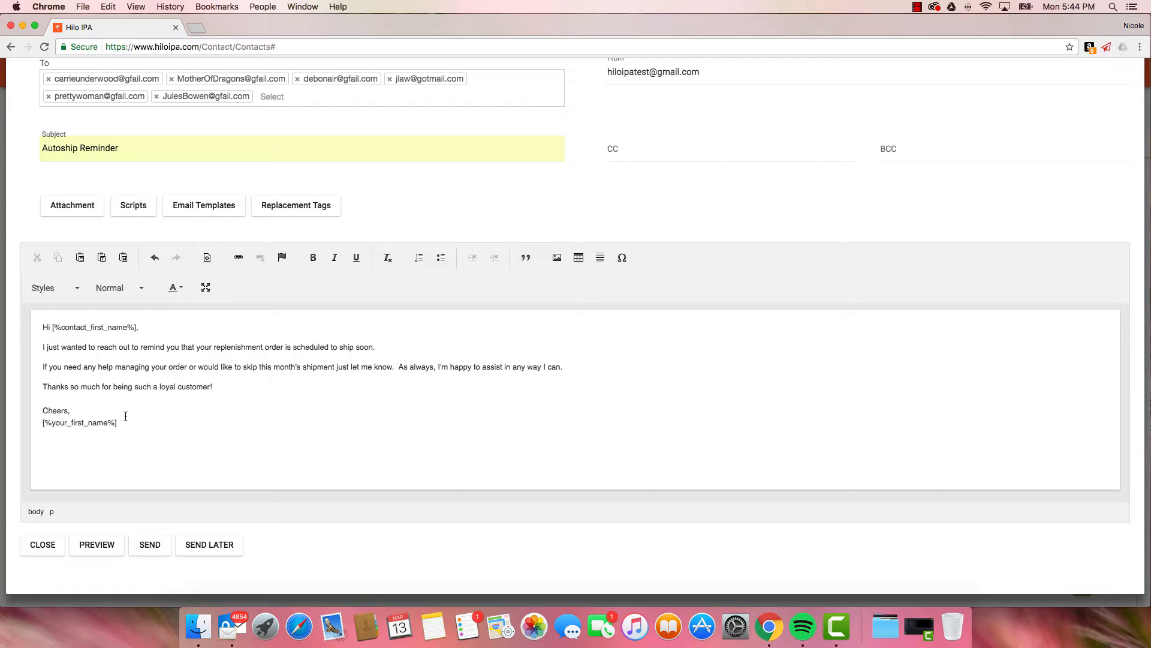
click(136, 208)
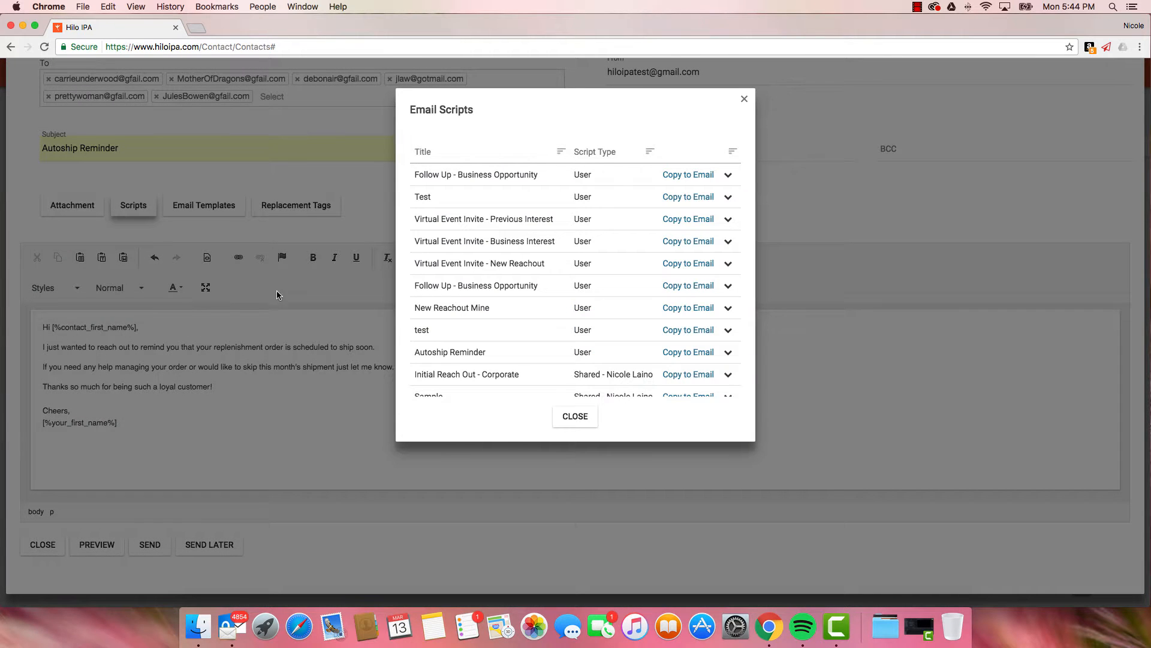
click(577, 417)
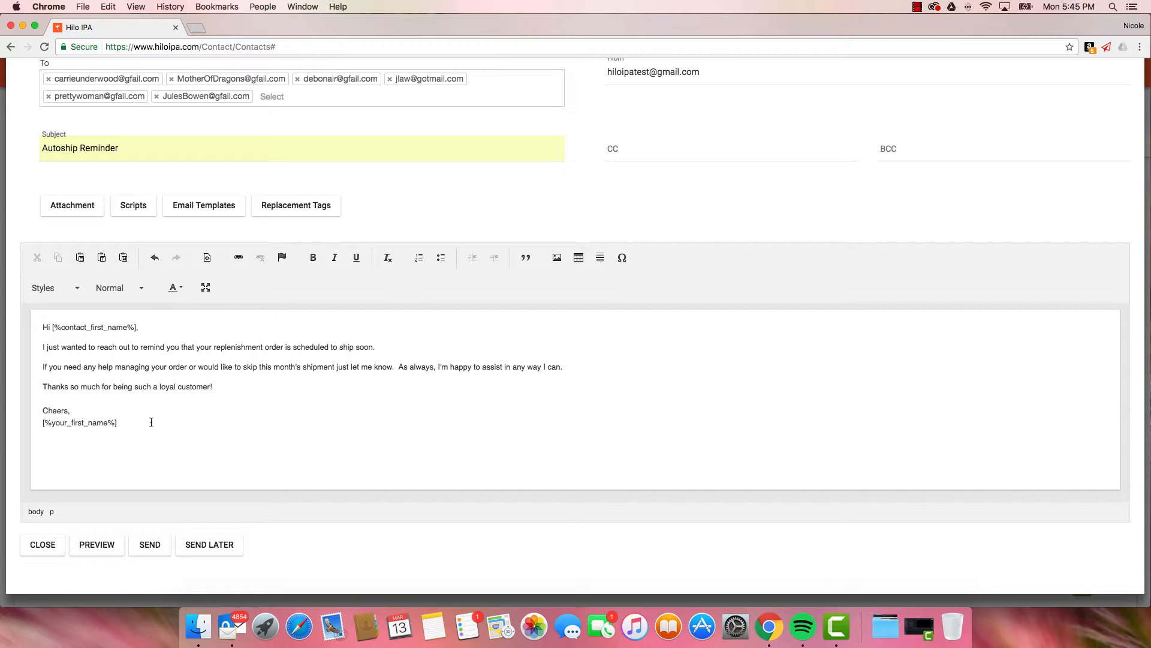
- Replace the whole email body with the greeting "Hi [%contact_first_name%],", copying the tag from the replacement tag list
drag(151, 422, 39, 316)
key(BackSpace)
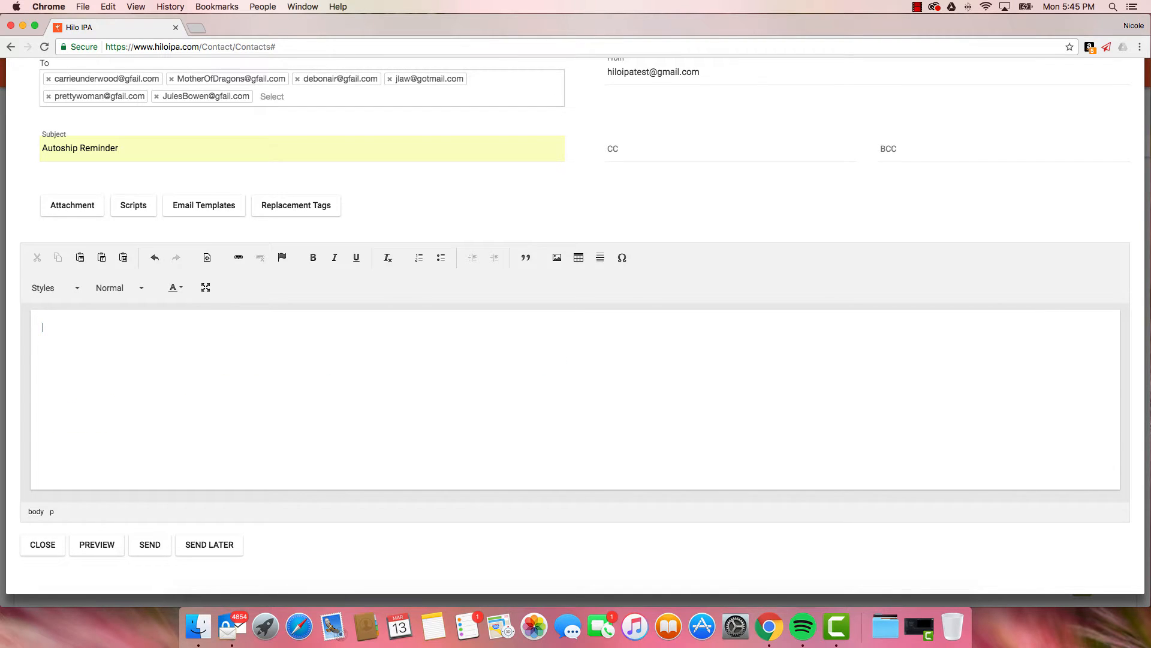
text(Hi)
click(276, 206)
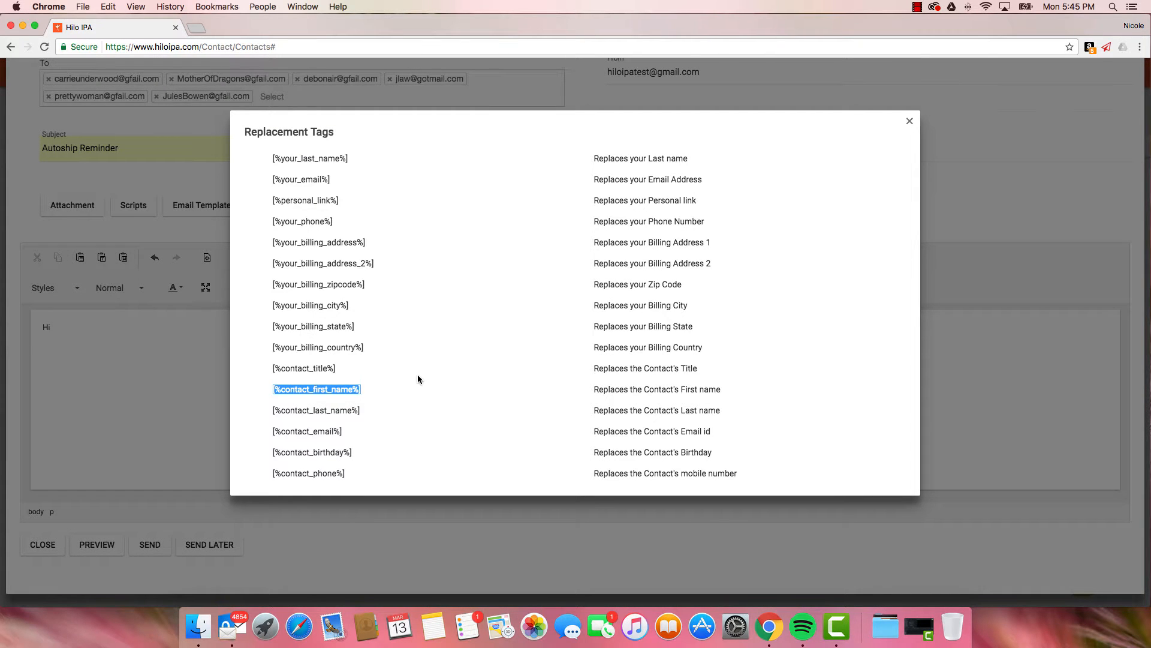
key(super+c)
click(107, 328)
key(super+v)
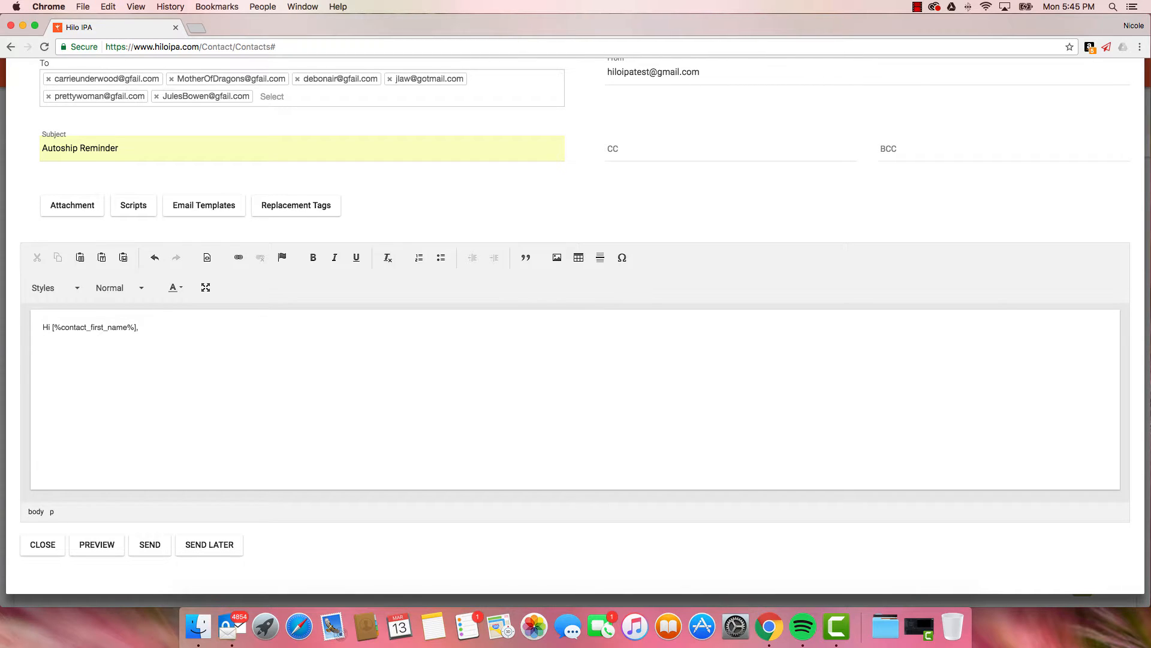
- Delete the greeting line from the email body
drag(146, 327, 21, 330)
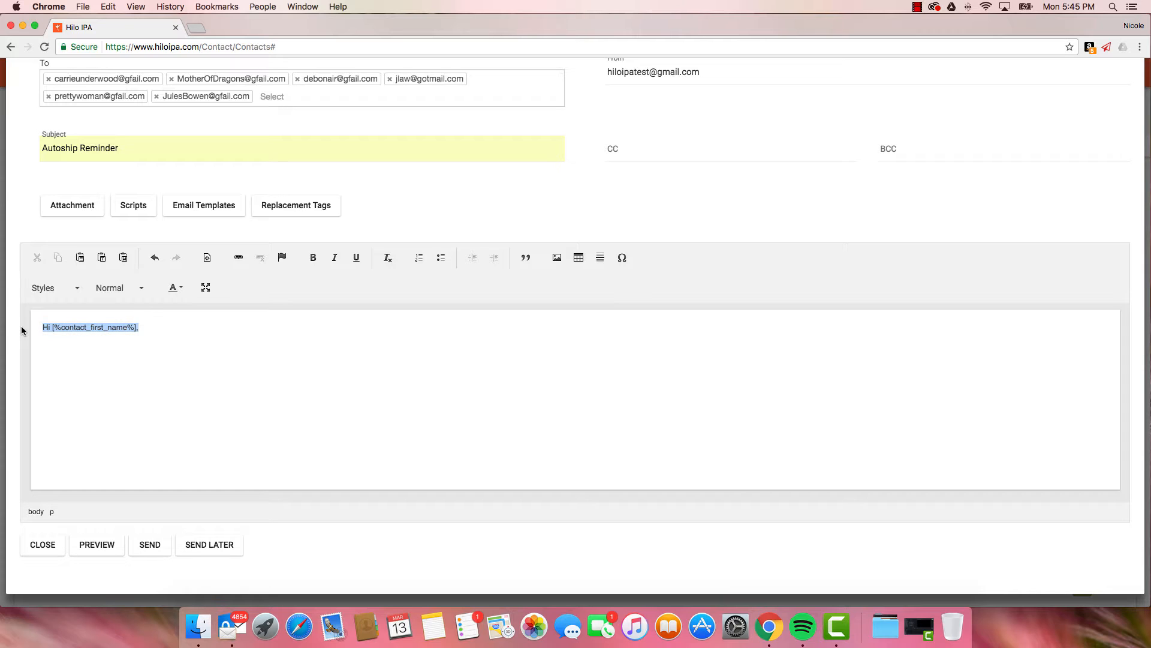
key(BackSpace)
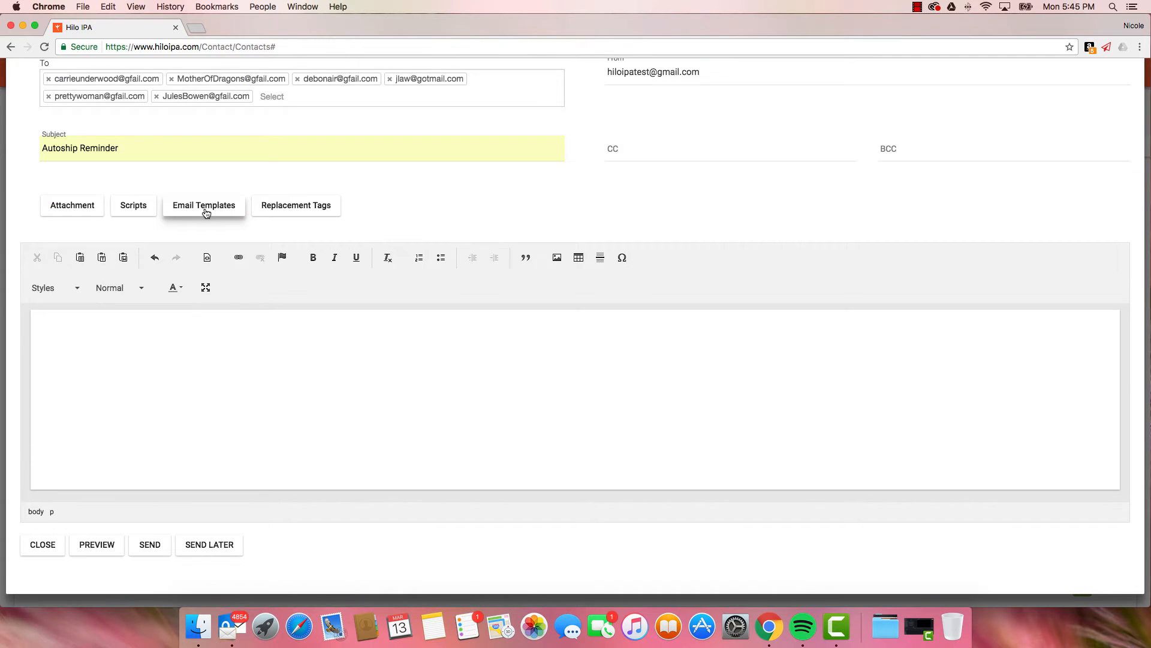
- Fill the empty email body with the saved "Autoship Template - Fun" email template and look over the inserted design
click(205, 206)
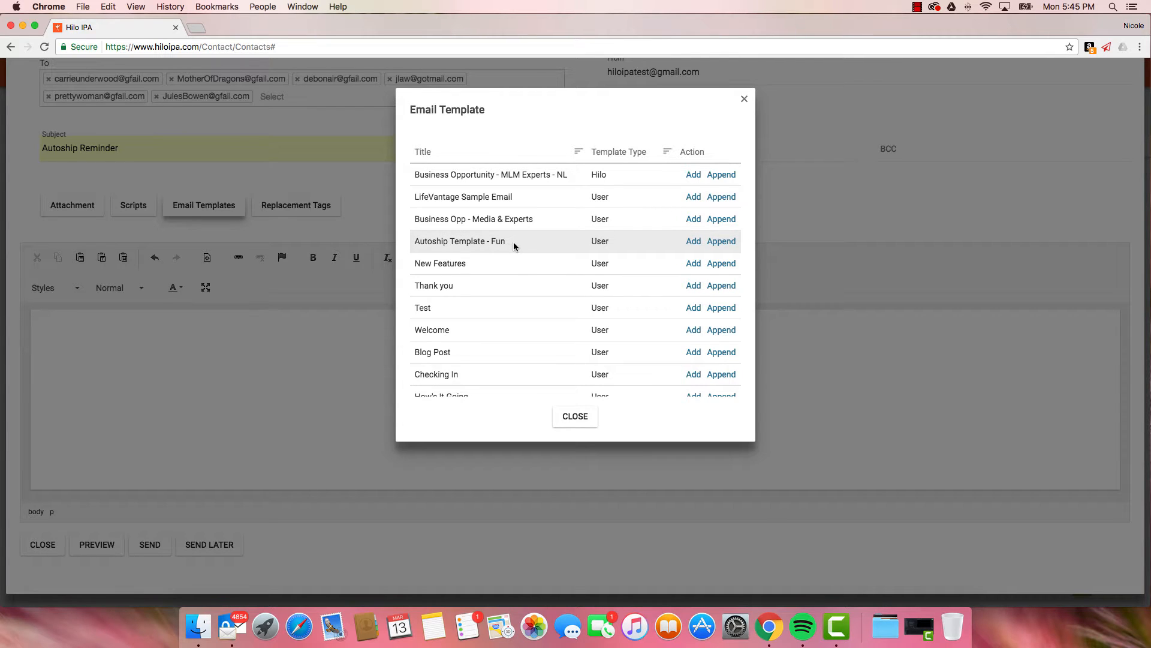
click(693, 241)
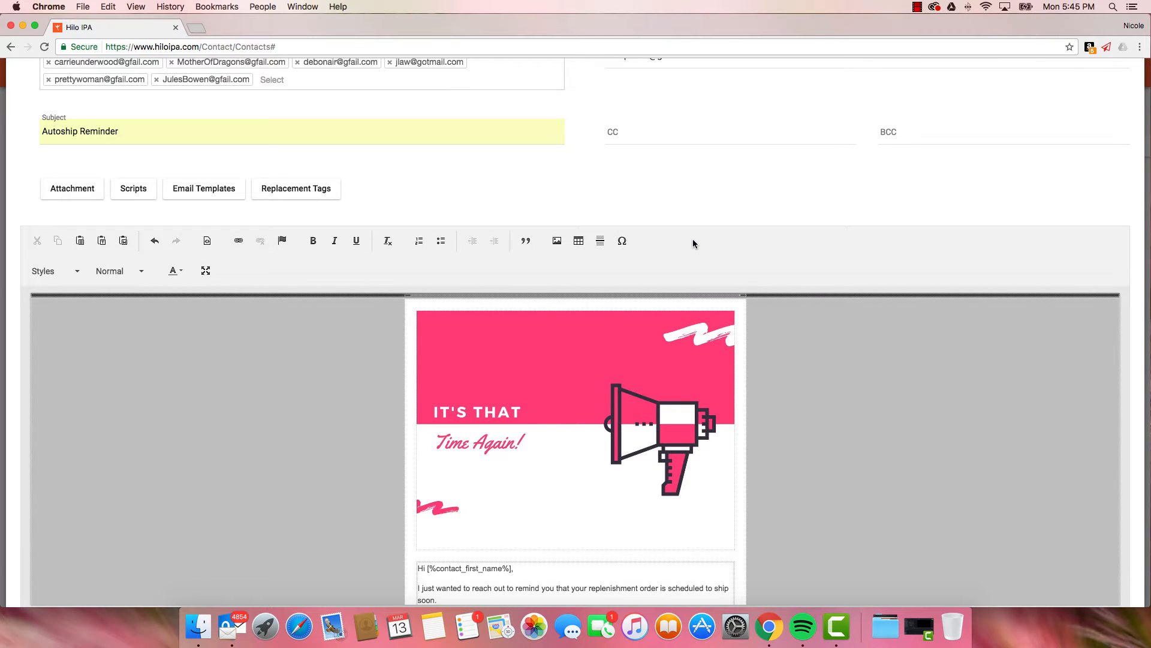
scroll(820, 403, down, 3)
scroll(819, 404, down, 5)
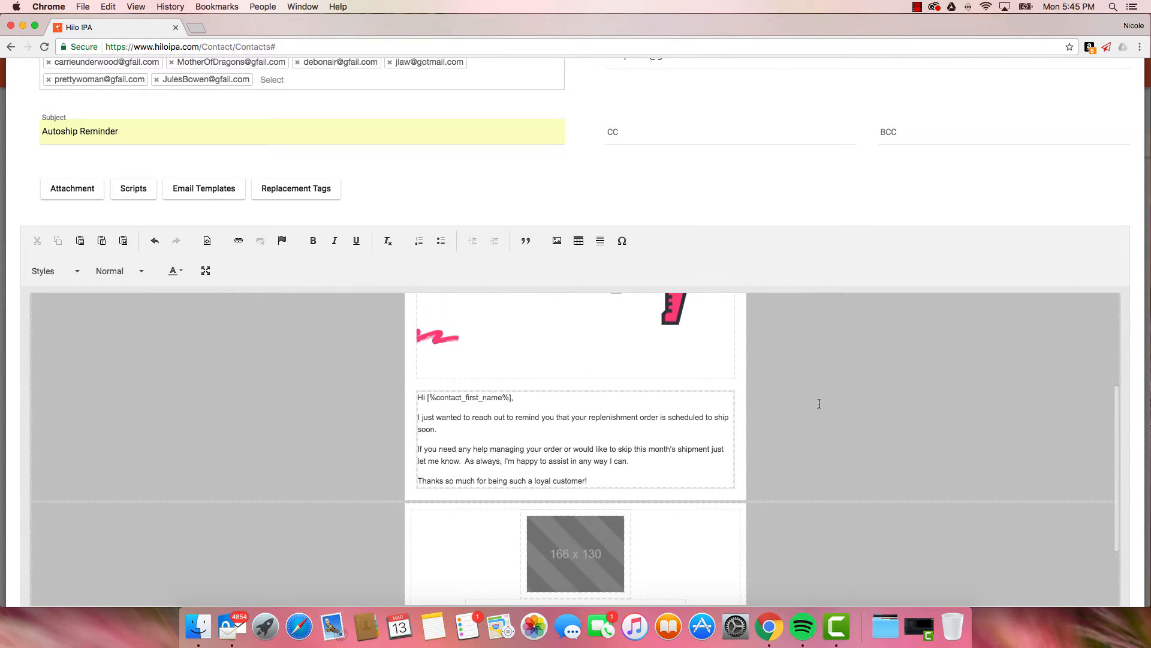
scroll(820, 391, up, 5)
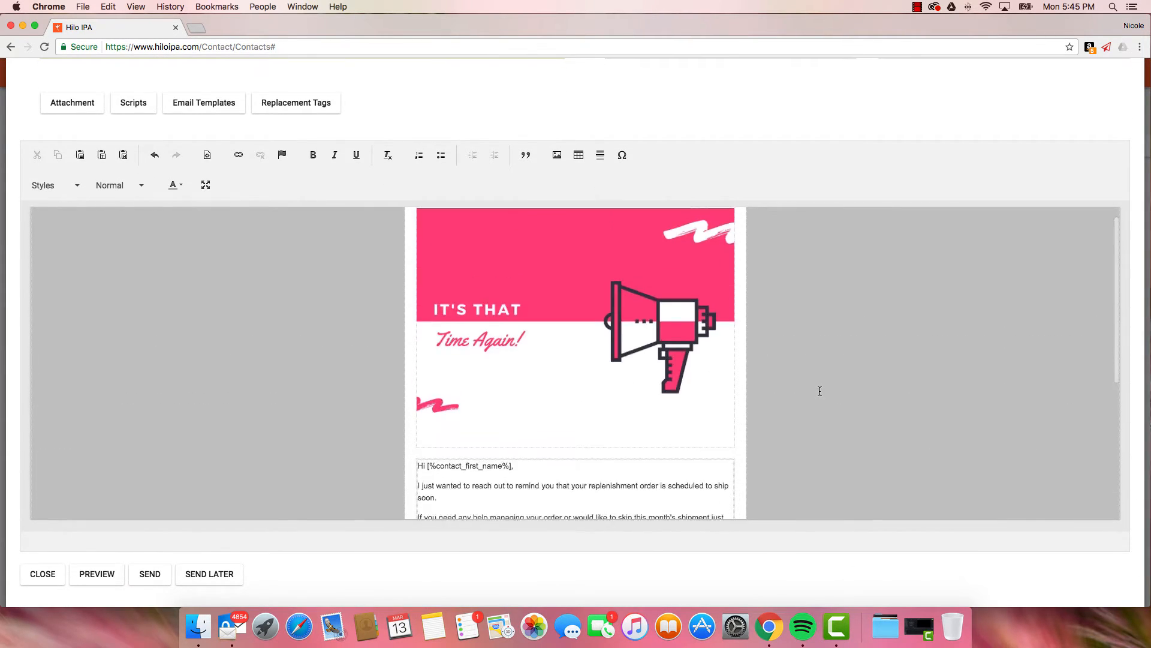
- Read through the template's message and highlight the paragraphs below the greeting
click(641, 498)
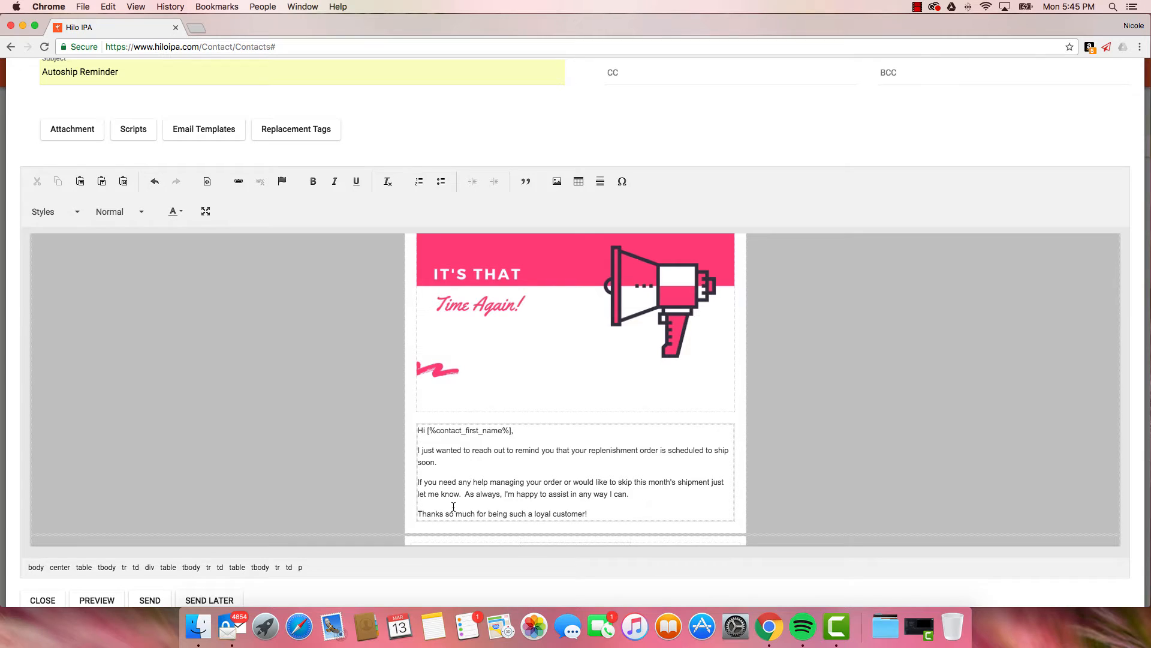
scroll(550, 507, down, 4)
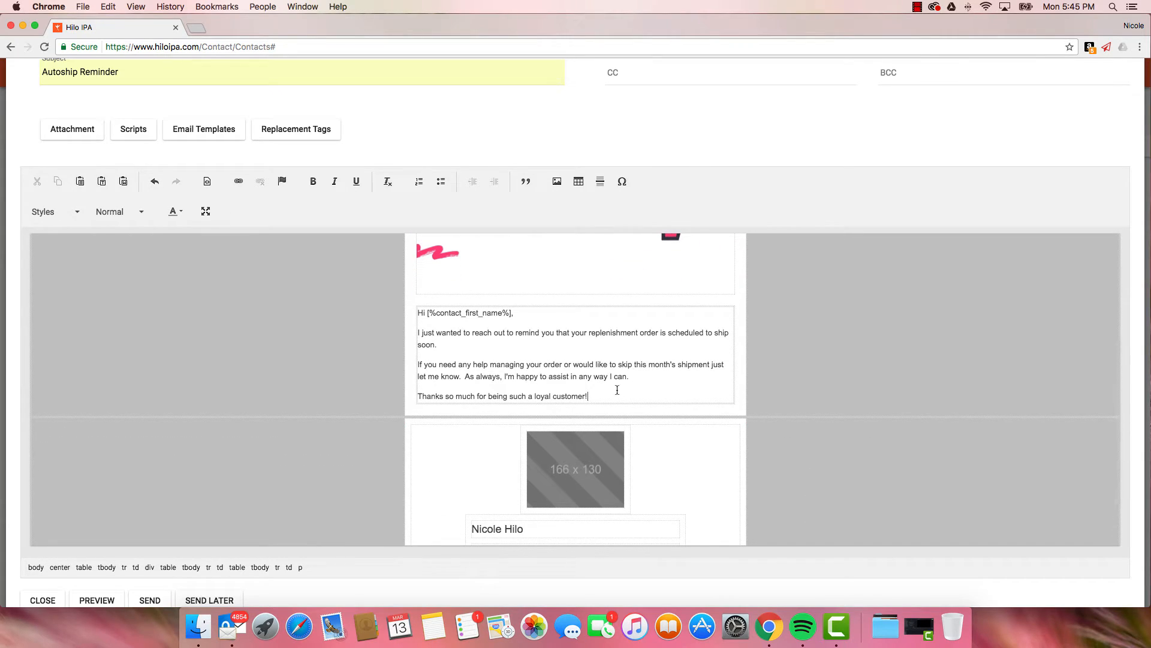
drag(418, 333, 620, 390)
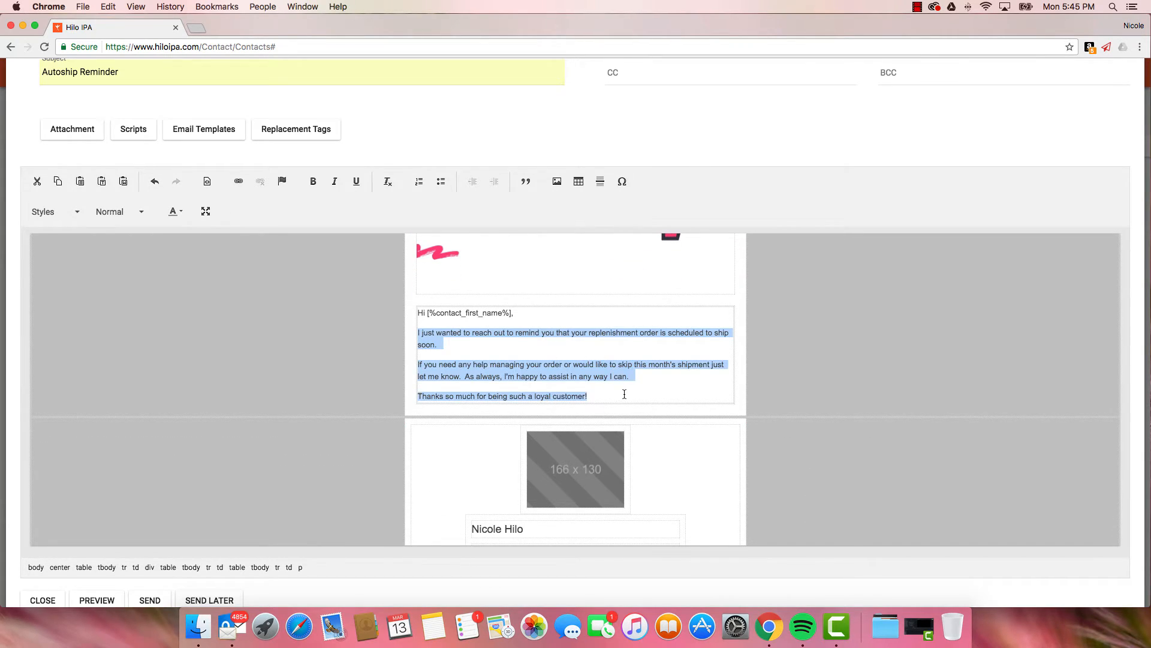
click(624, 393)
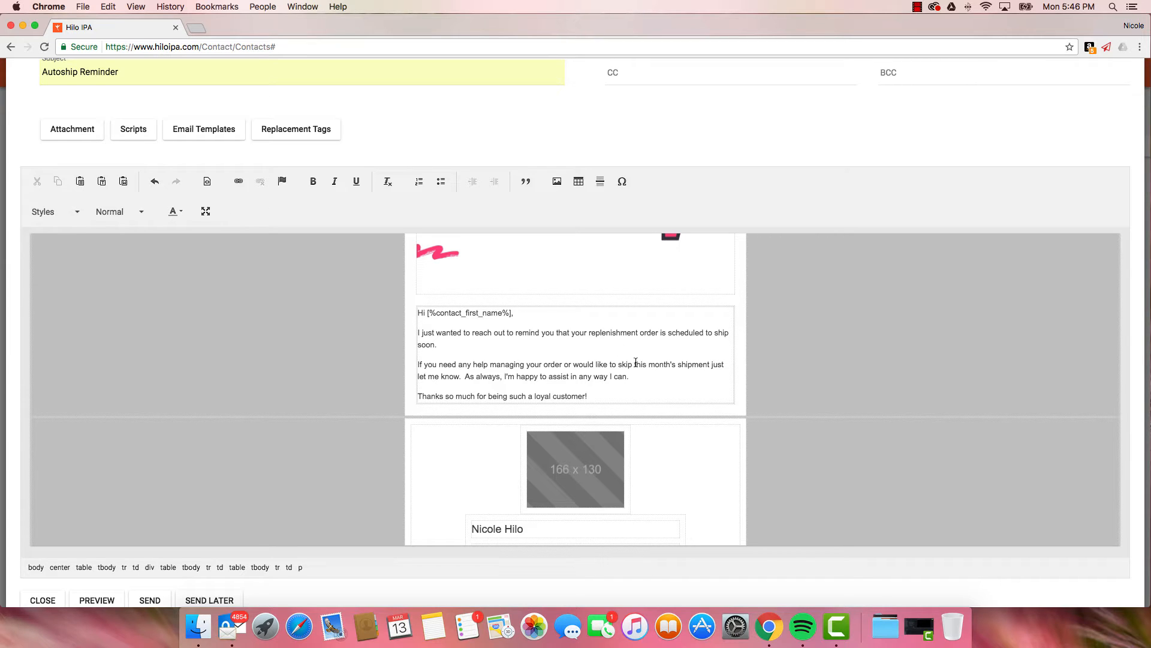
- Delete the 166 x 130 placeholder image above the sender's signature in the email template
scroll(582, 519, down, 4)
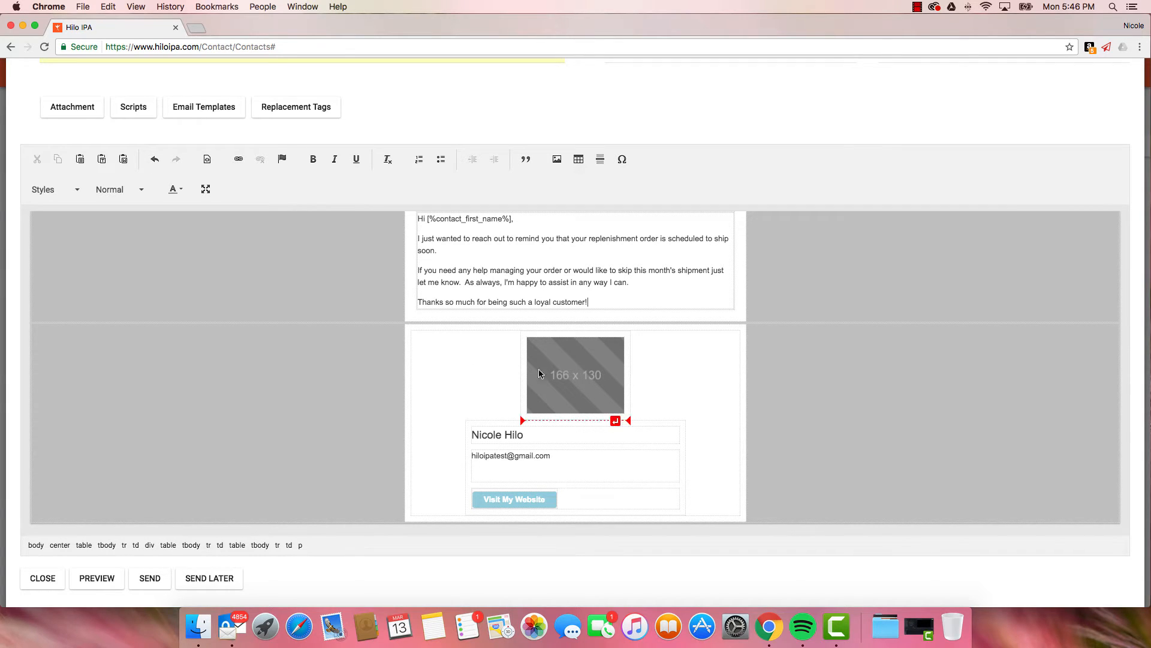
scroll(577, 379, down, 1)
click(576, 380)
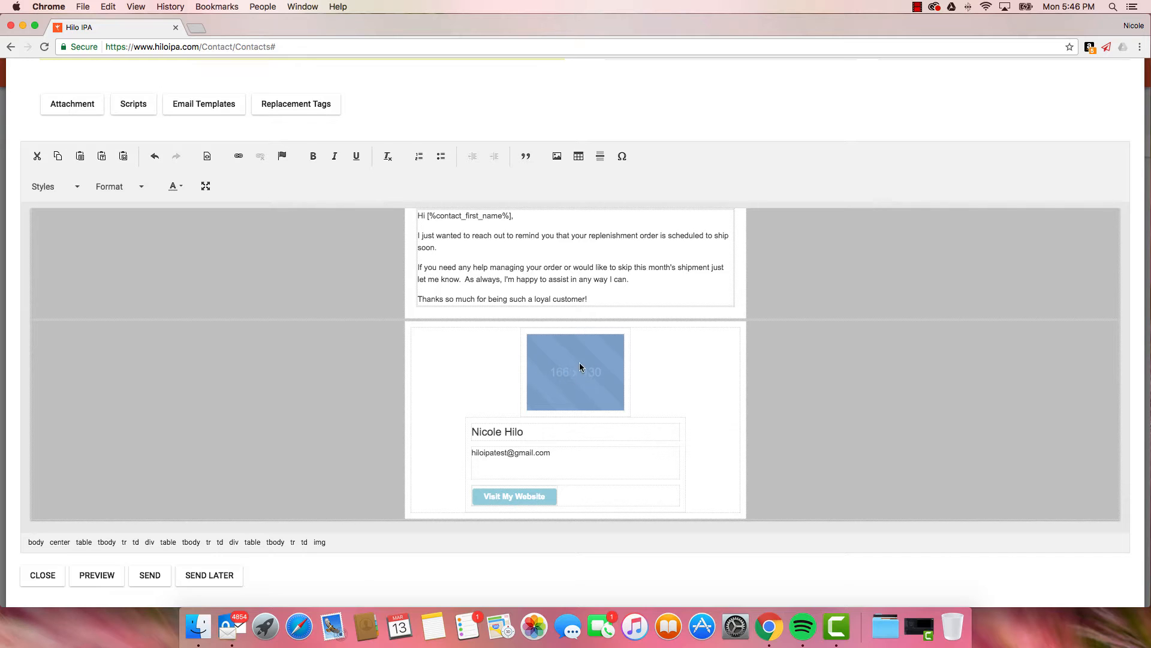
key(BackSpace)
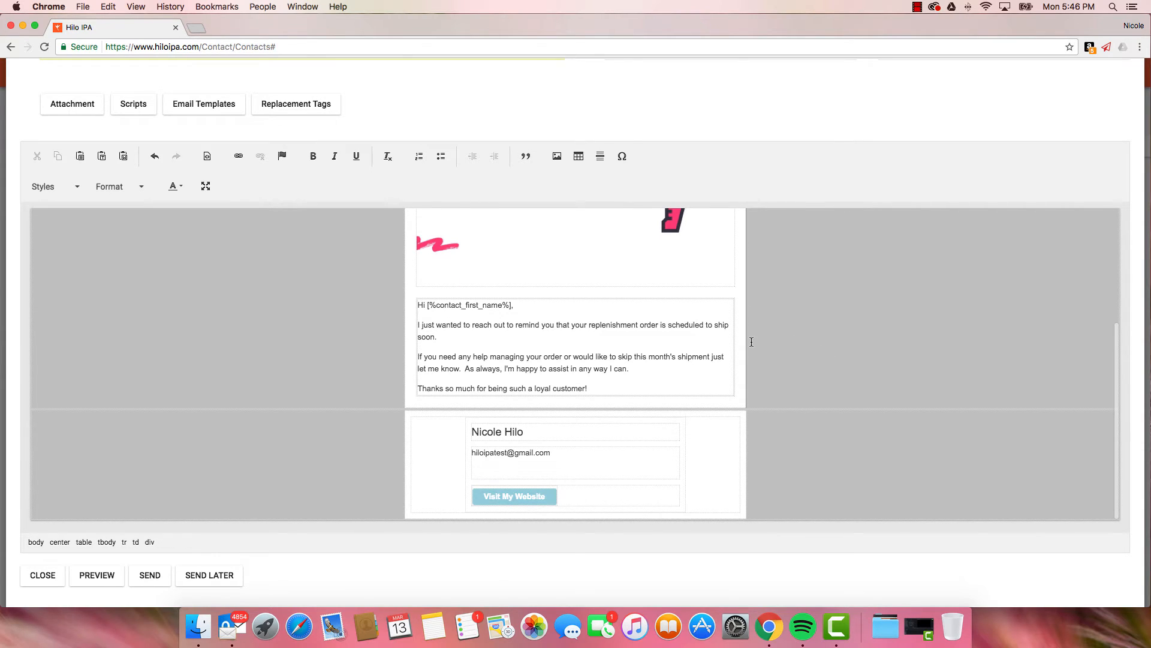
- Review the finished Autoship Reminder email and schedule it to be sent on 03/18/2017 at 08:00 AM
scroll(830, 351, up, 5)
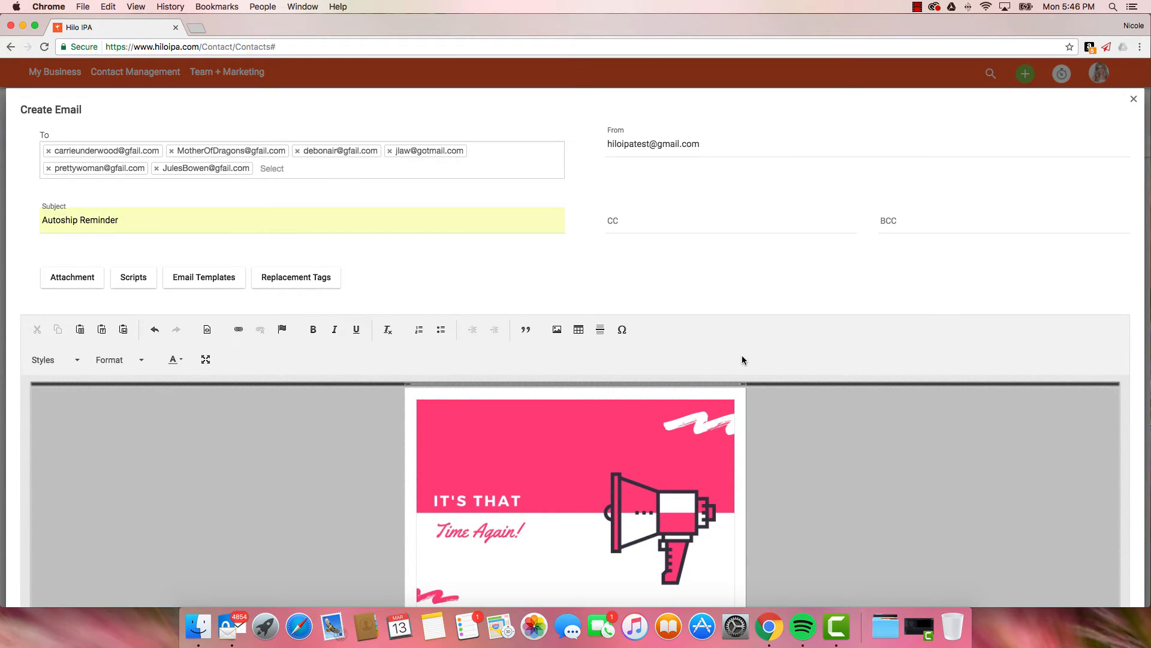
scroll(819, 496, down, 5)
scroll(819, 497, down, 5)
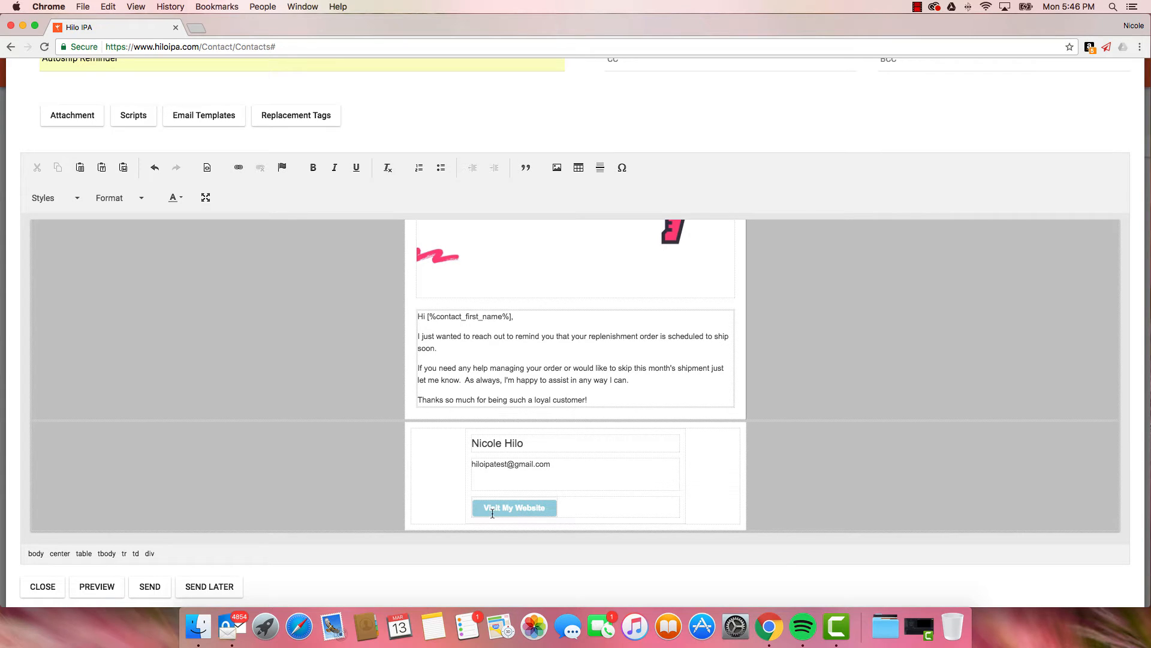
click(206, 590)
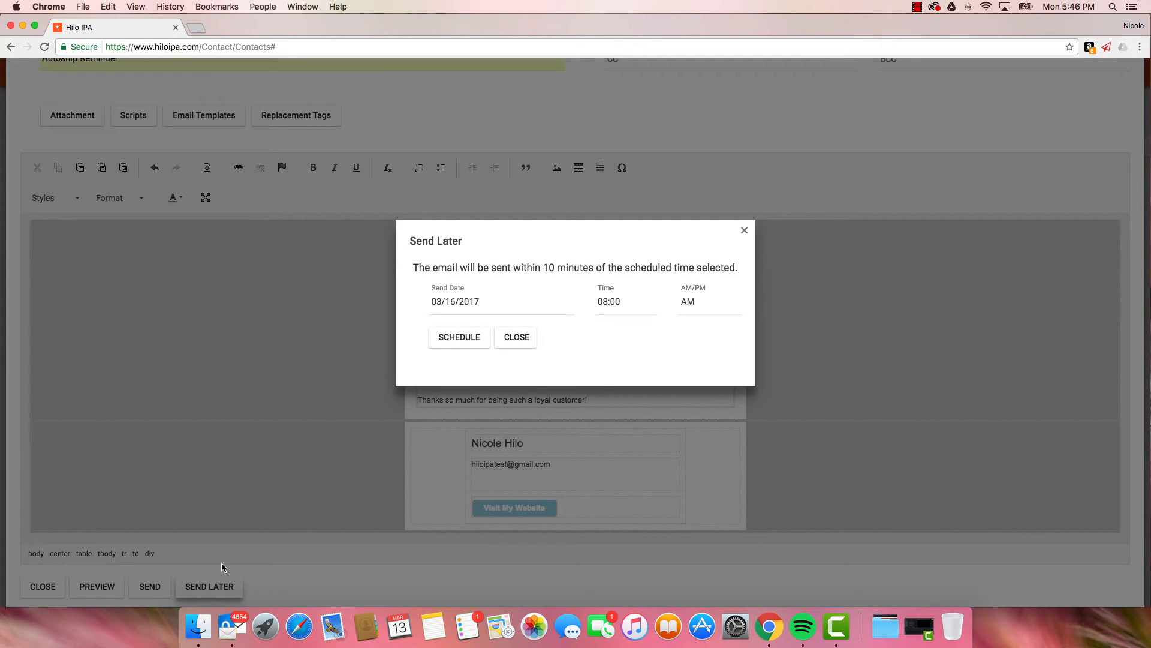
click(457, 304)
click(547, 417)
click(451, 340)
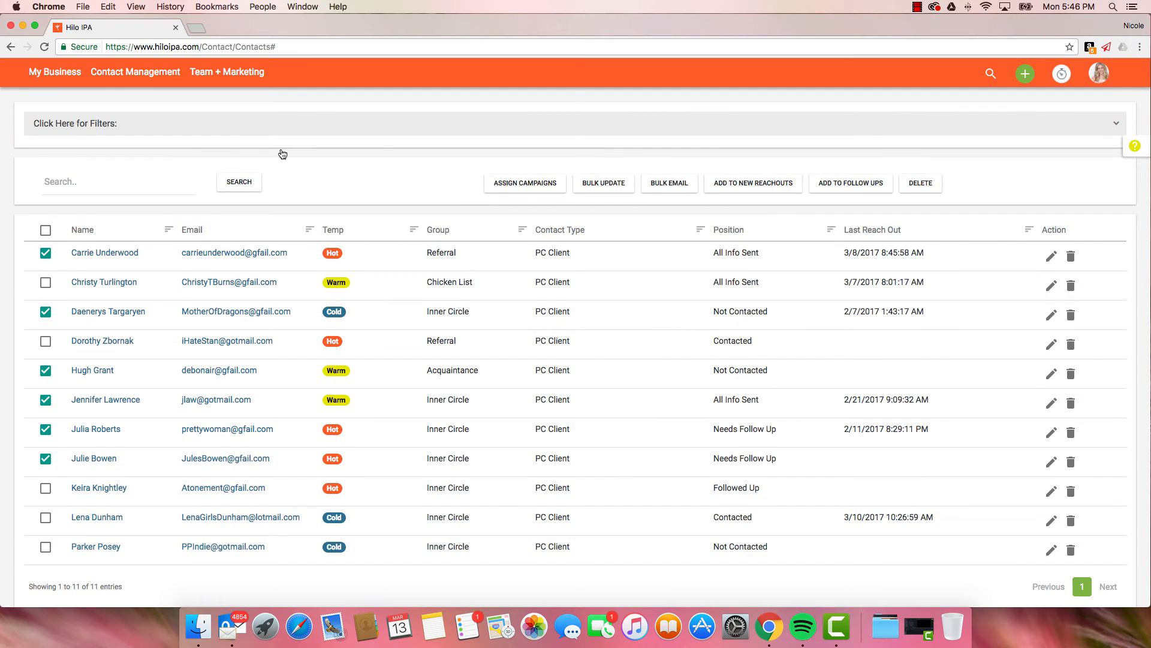
- Open the list of emails and check the scheduled send time of the Autoship Reminder emails
click(55, 72)
click(64, 159)
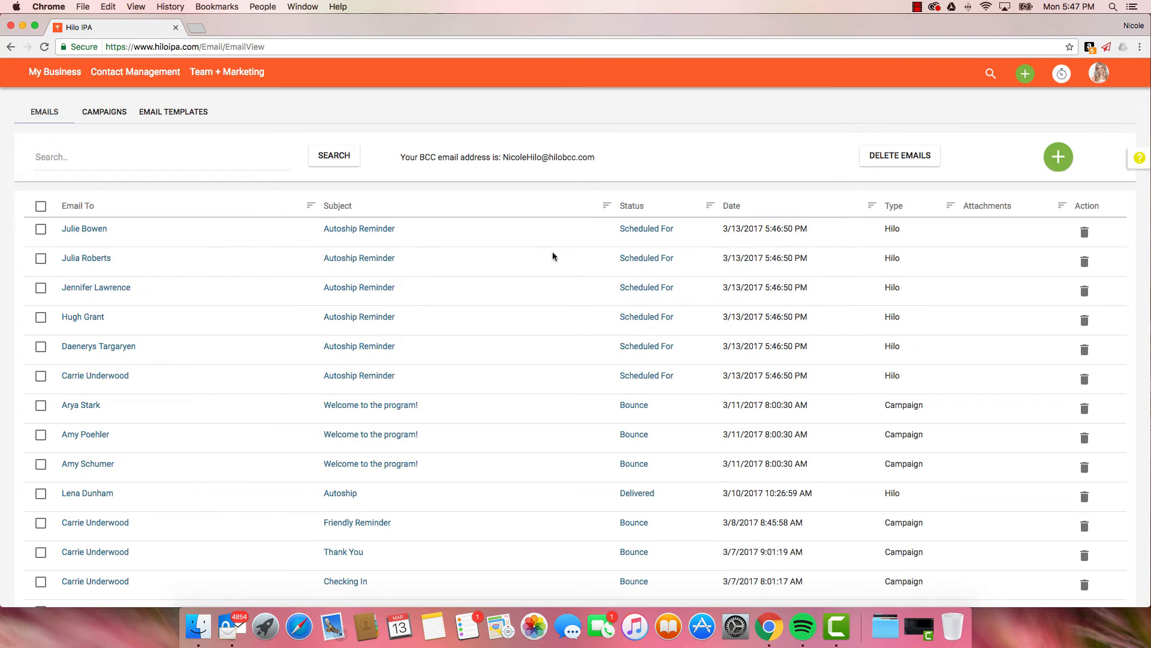
mouse_move(673, 232)
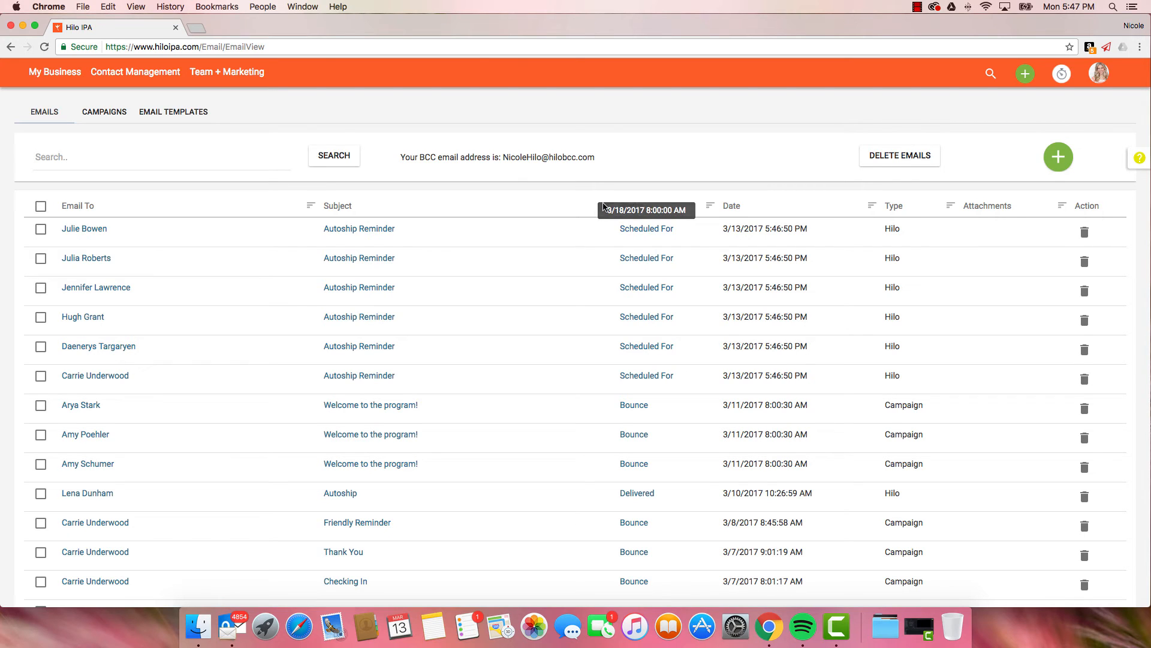
- Return to the full contacts list and look over its entries
mouse_move(147, 79)
click(143, 117)
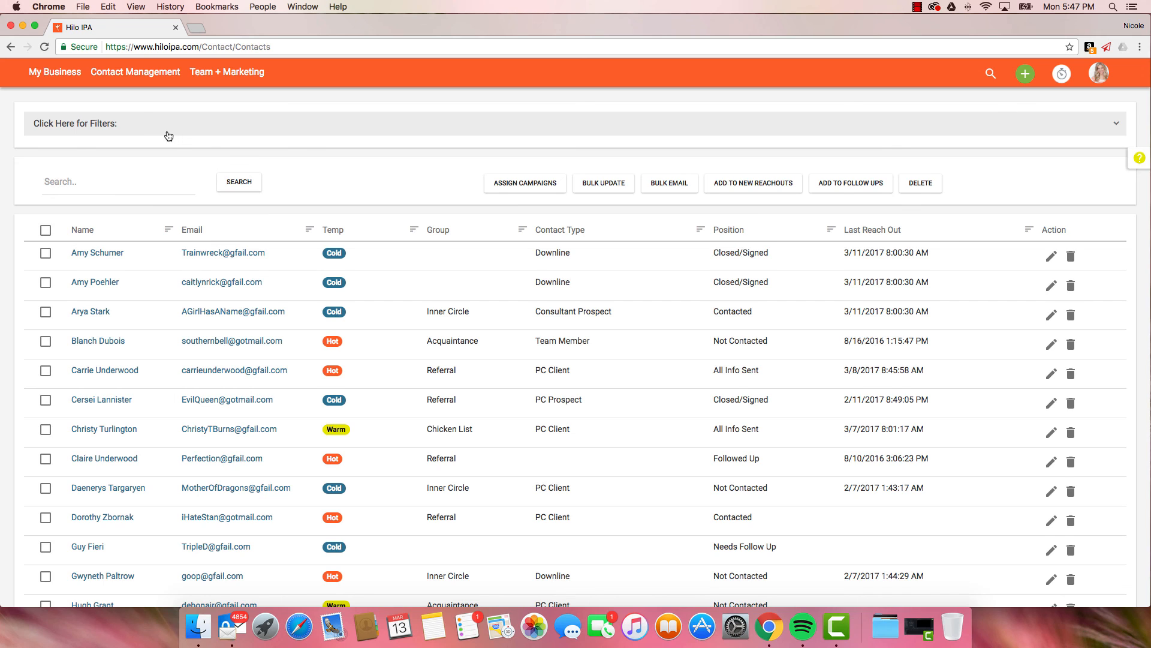
scroll(168, 136, down, 1)
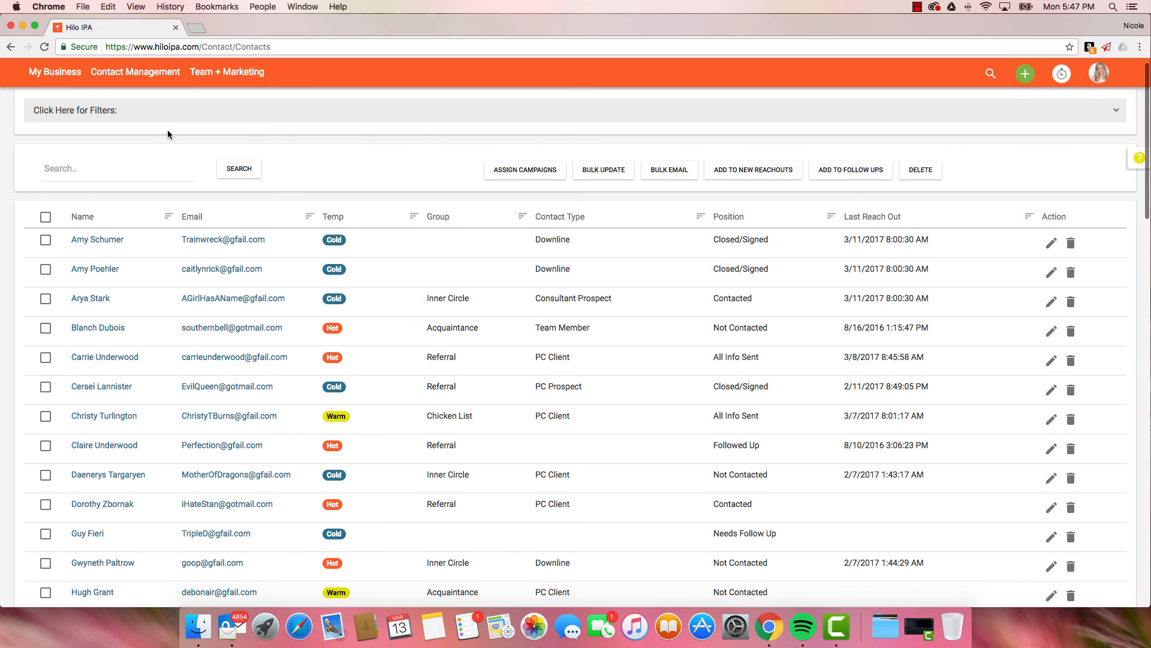